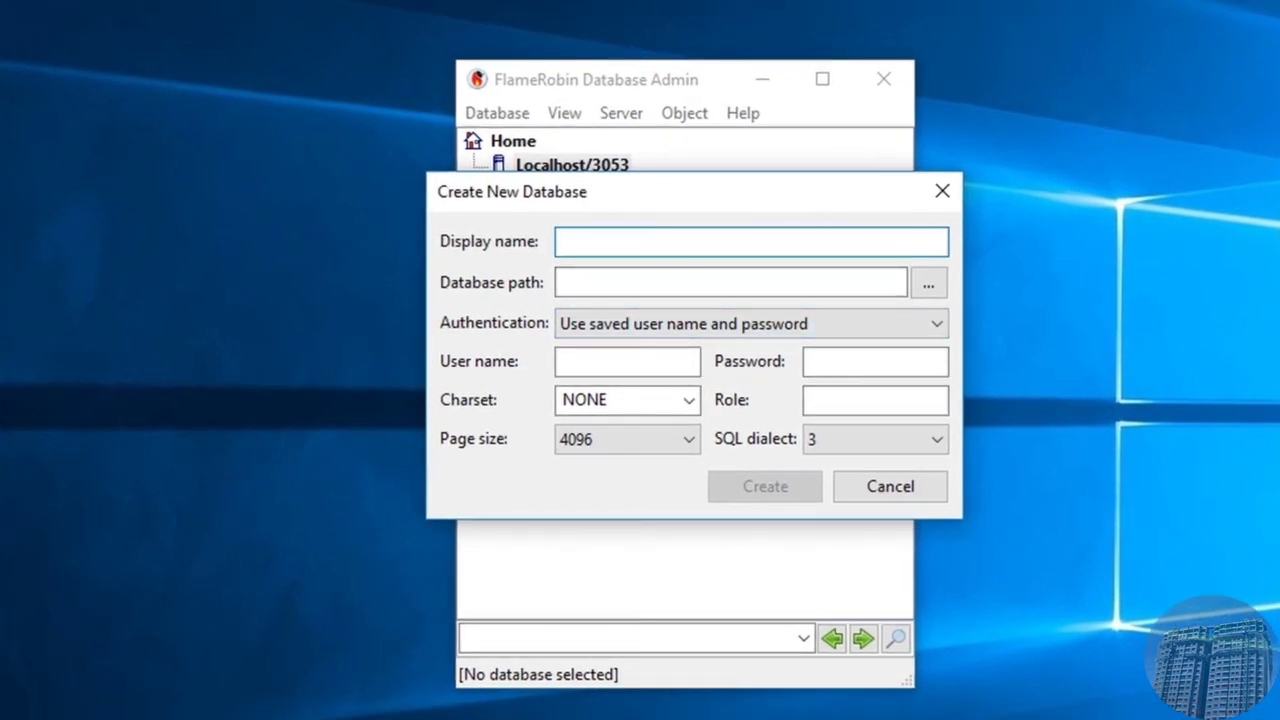
Step: In File Explorer, go to the root of drive C: through the address bar
left_click(30, 716)
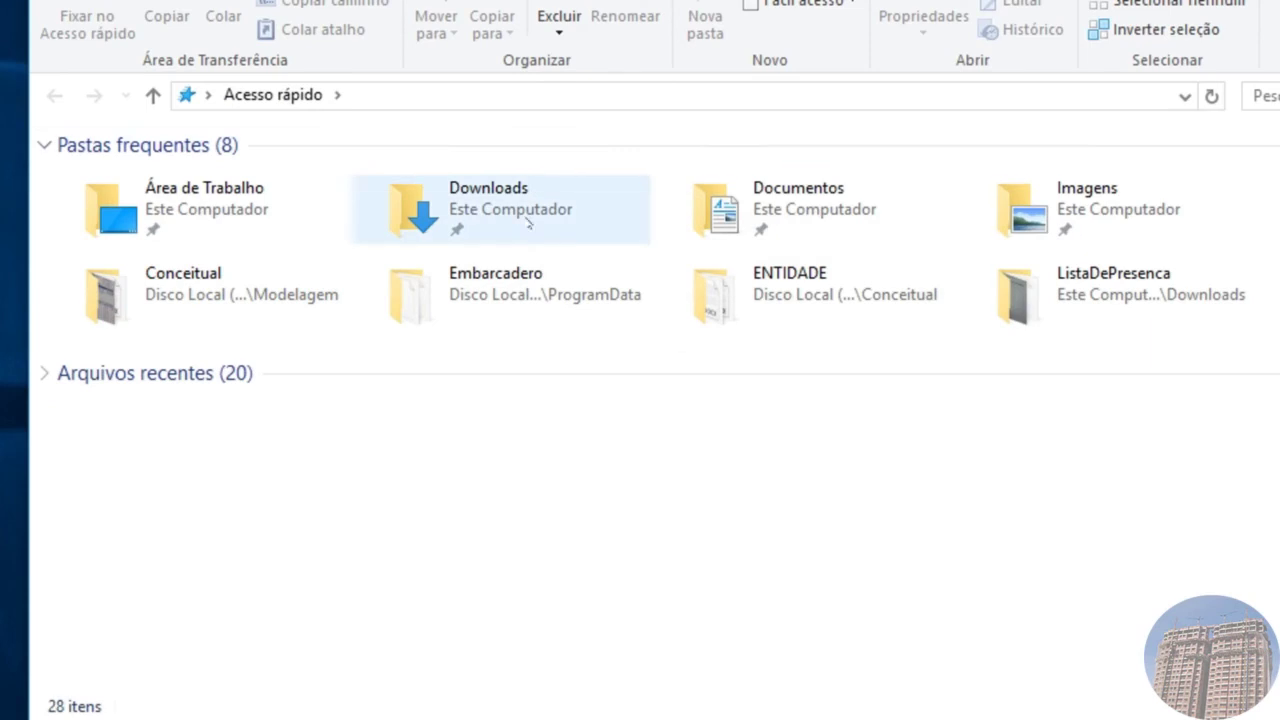
left_click(416, 98)
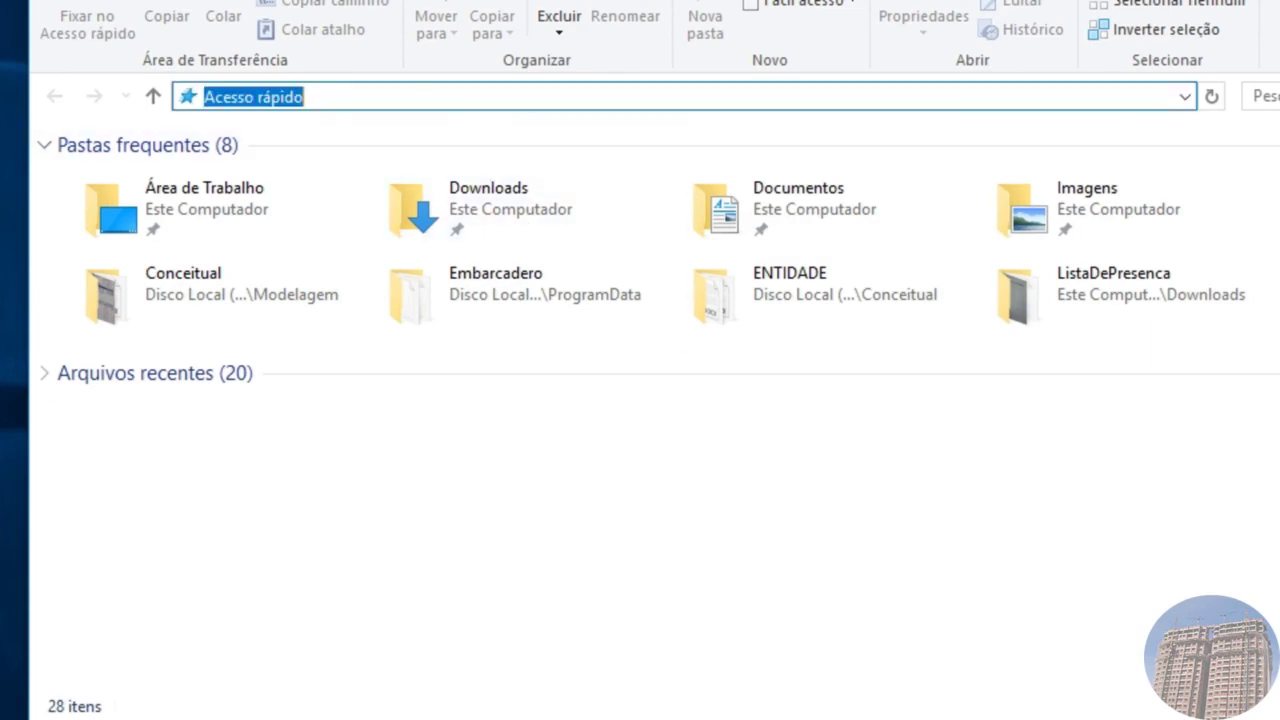
type("c:")
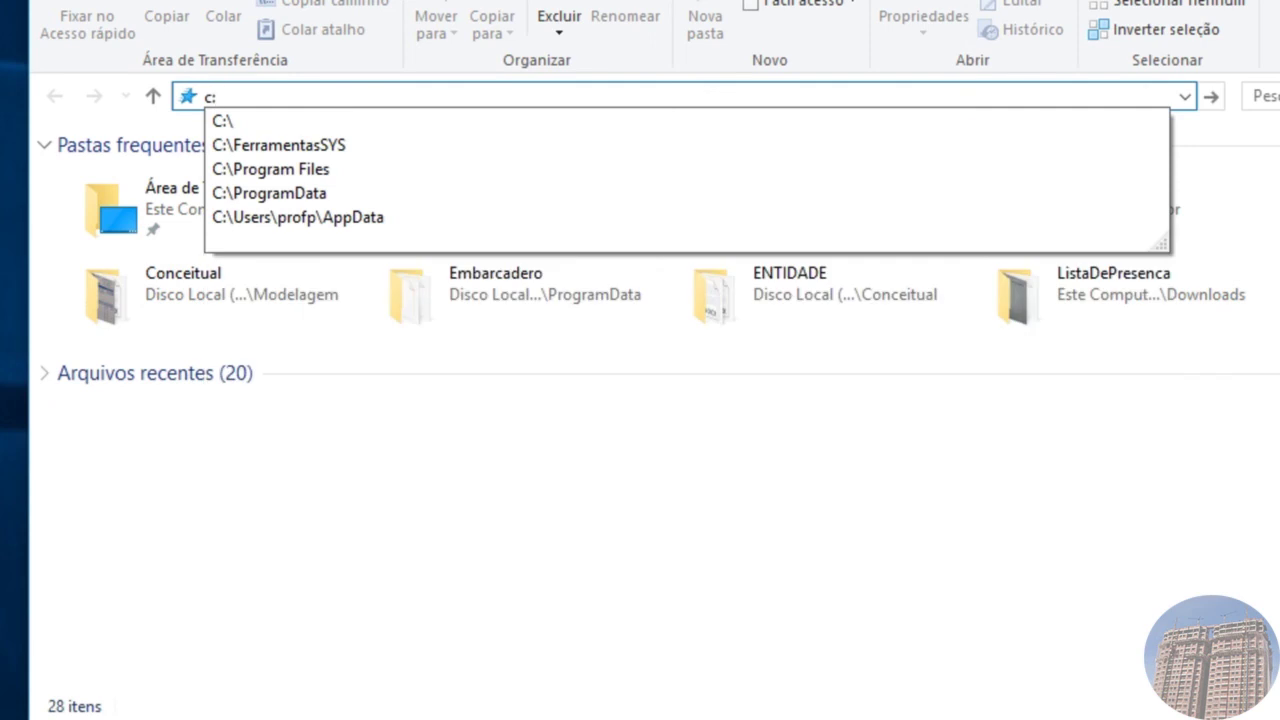
key("Return")
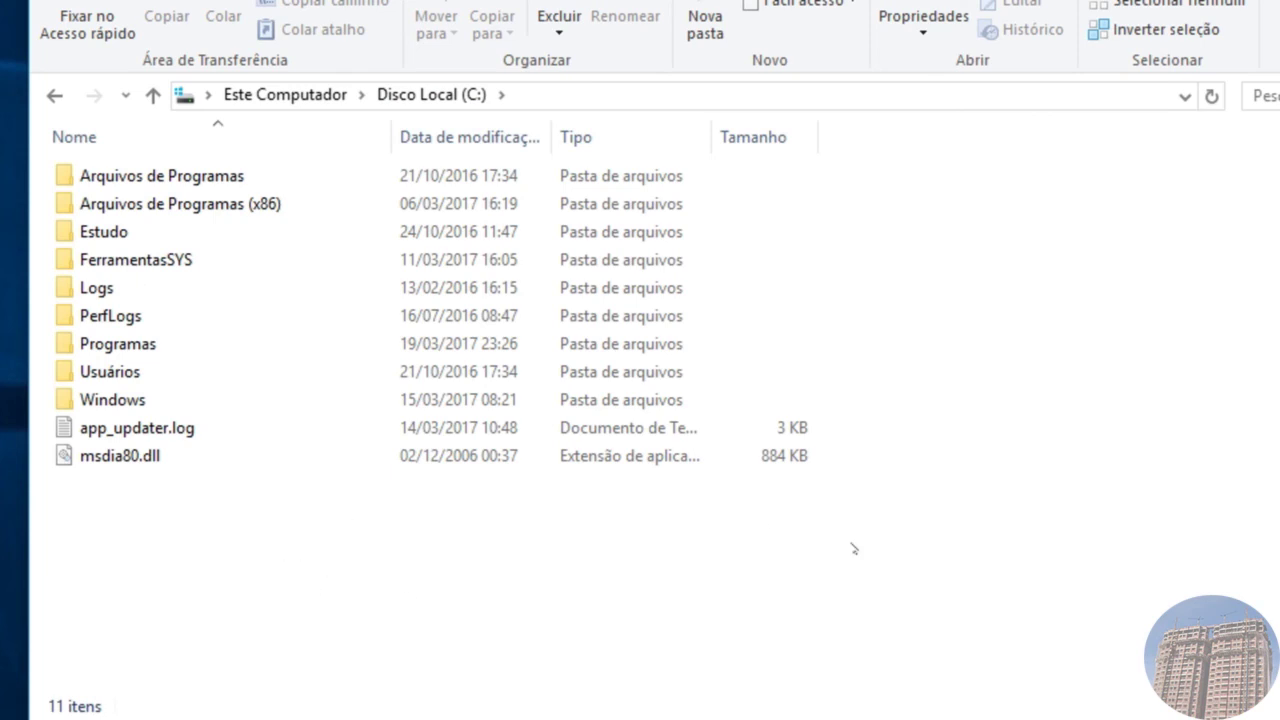
Step: Create a new folder named Sistemas on C: and open it
left_click(705, 25)
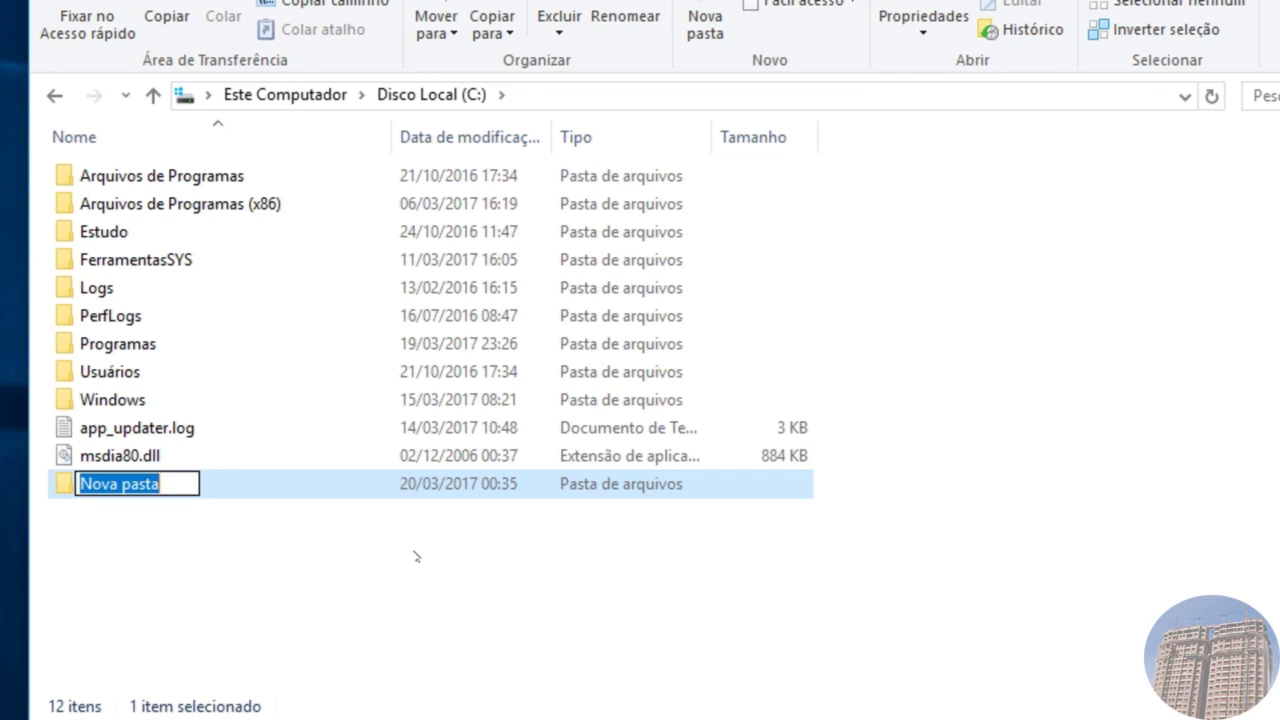
type("Sistemas")
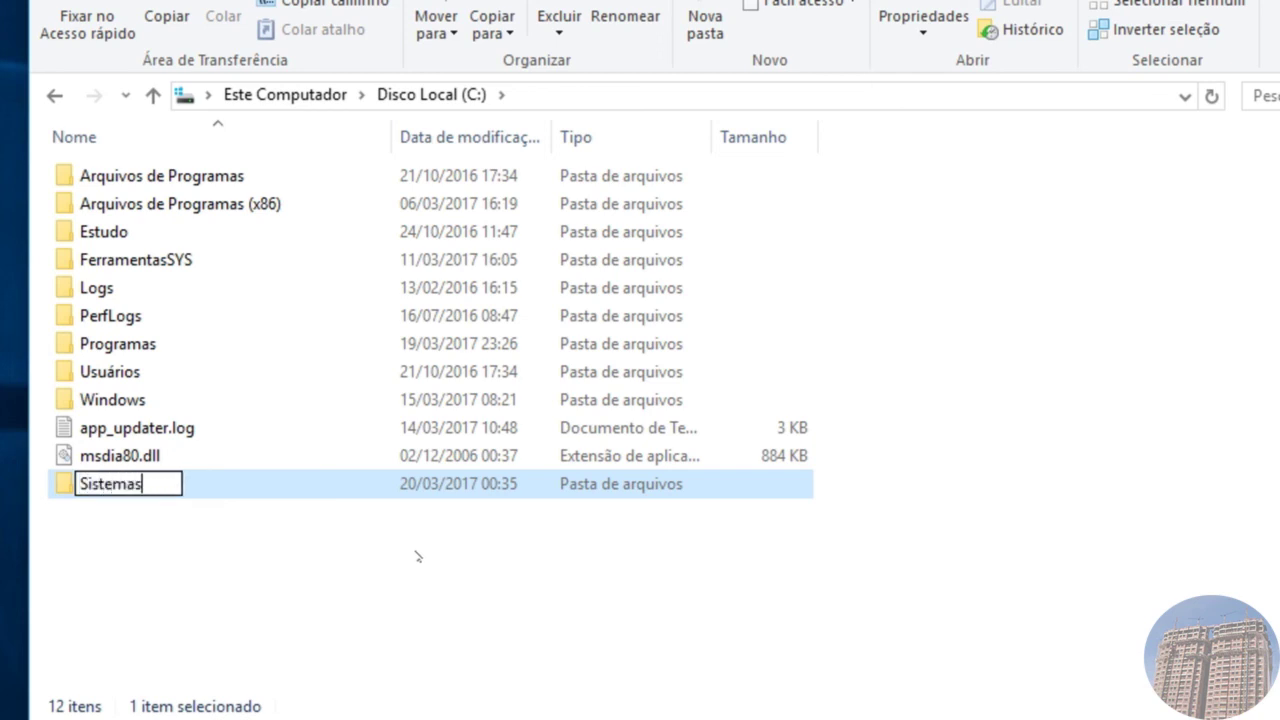
key("Return")
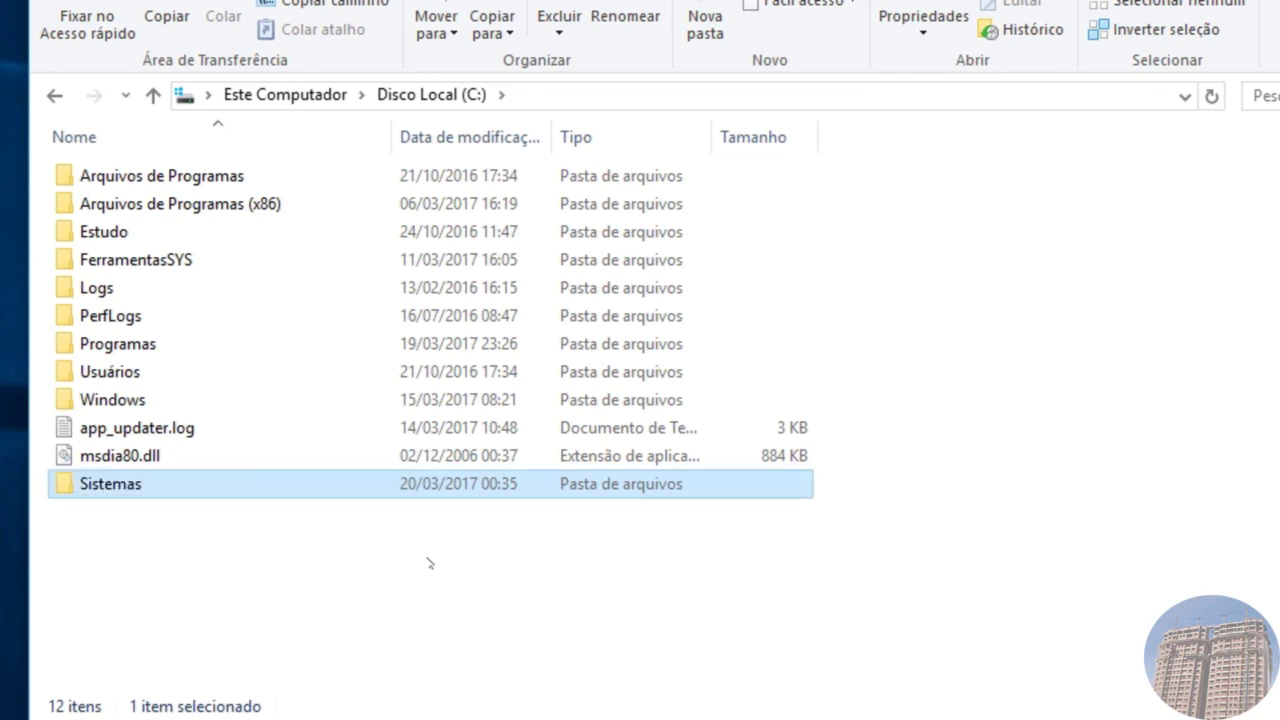
double_click(139, 489)
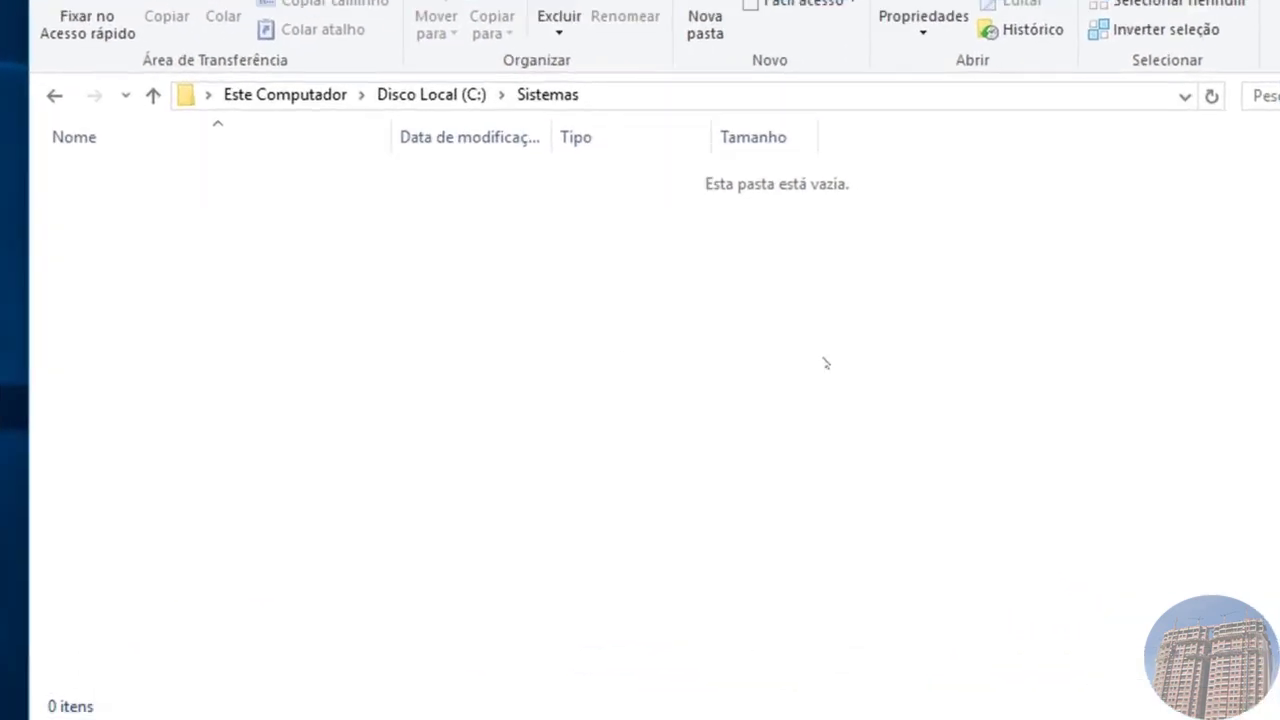
Step: Make a new folder named ListaDePresenca inside Sistemas and open it
left_click(703, 16)
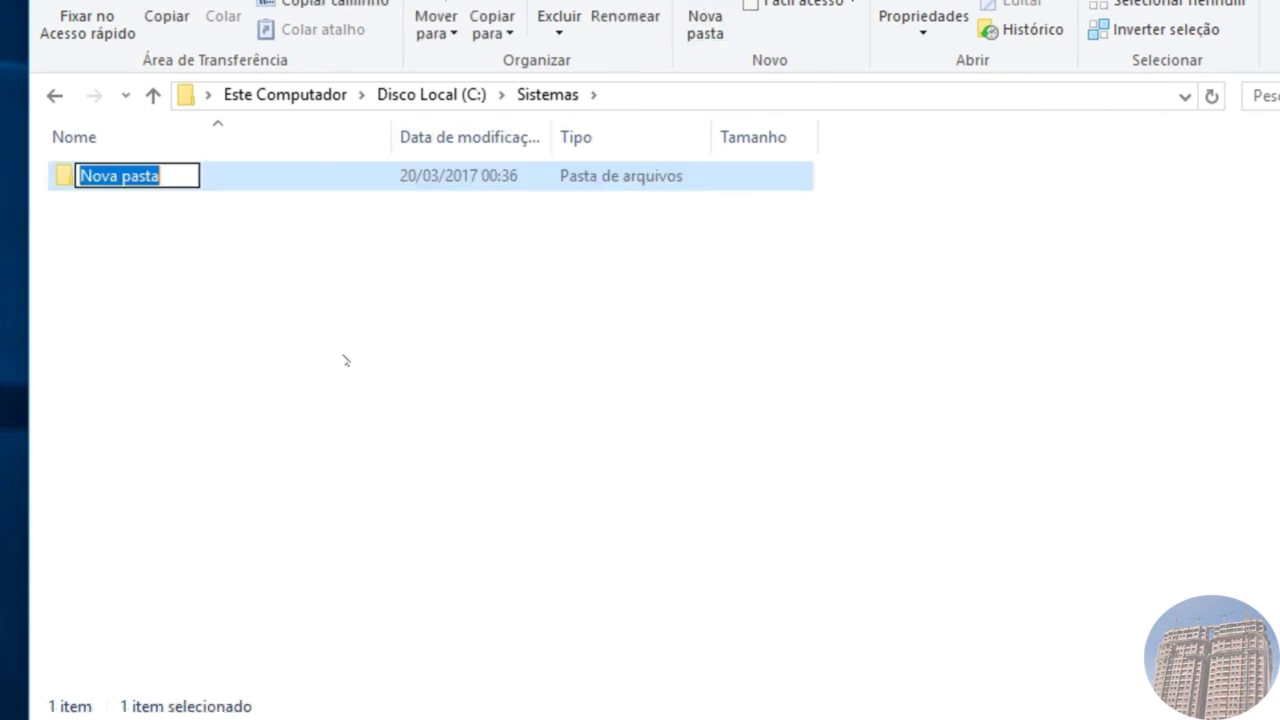
type("Lis")
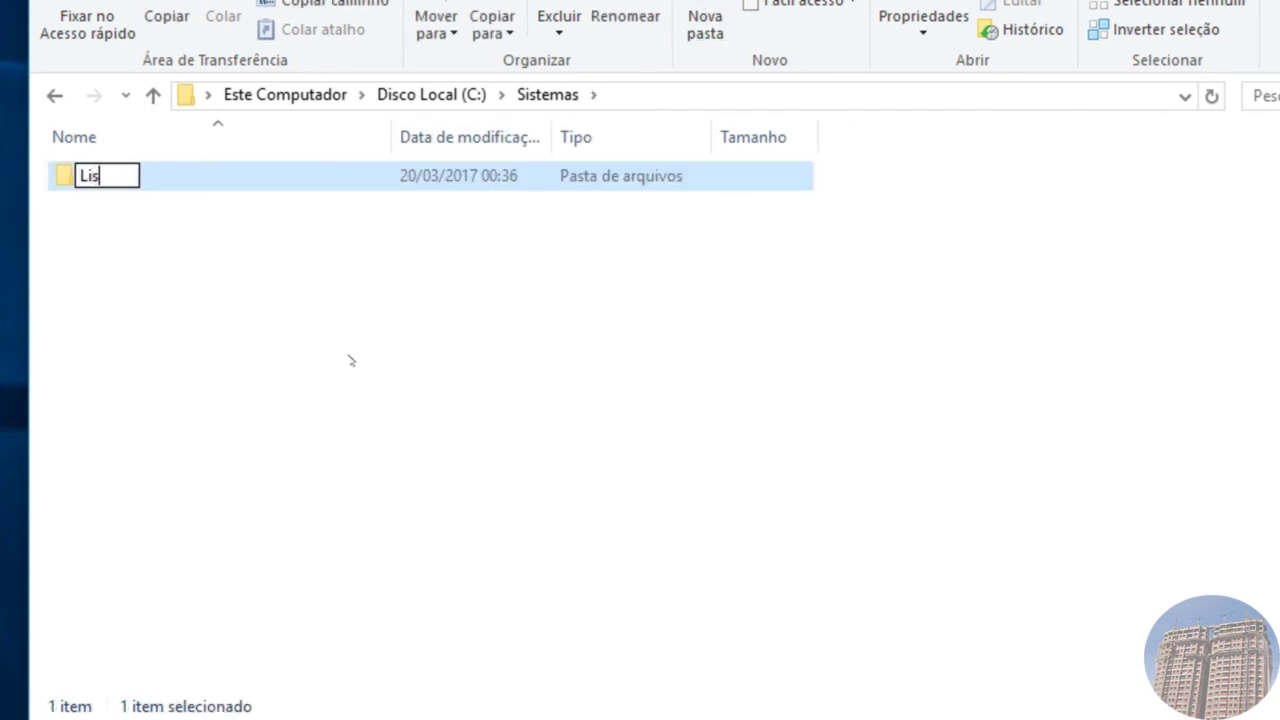
type("taD")
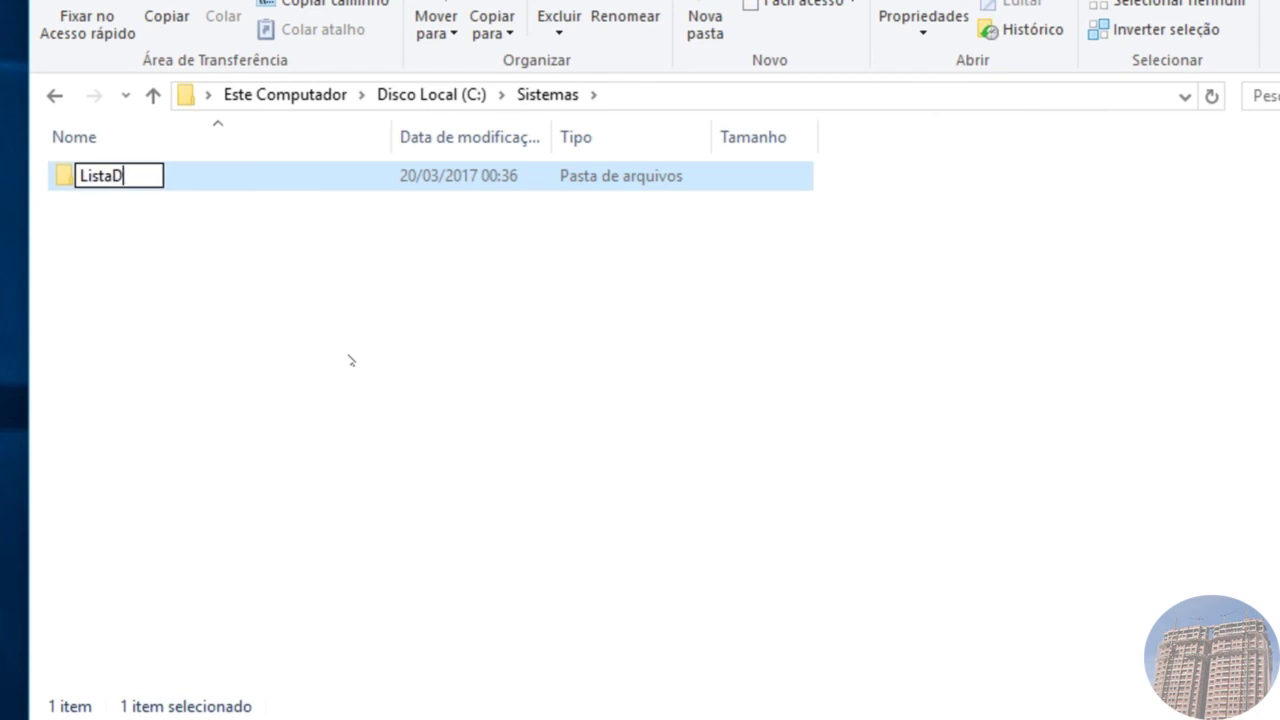
type("ePr")
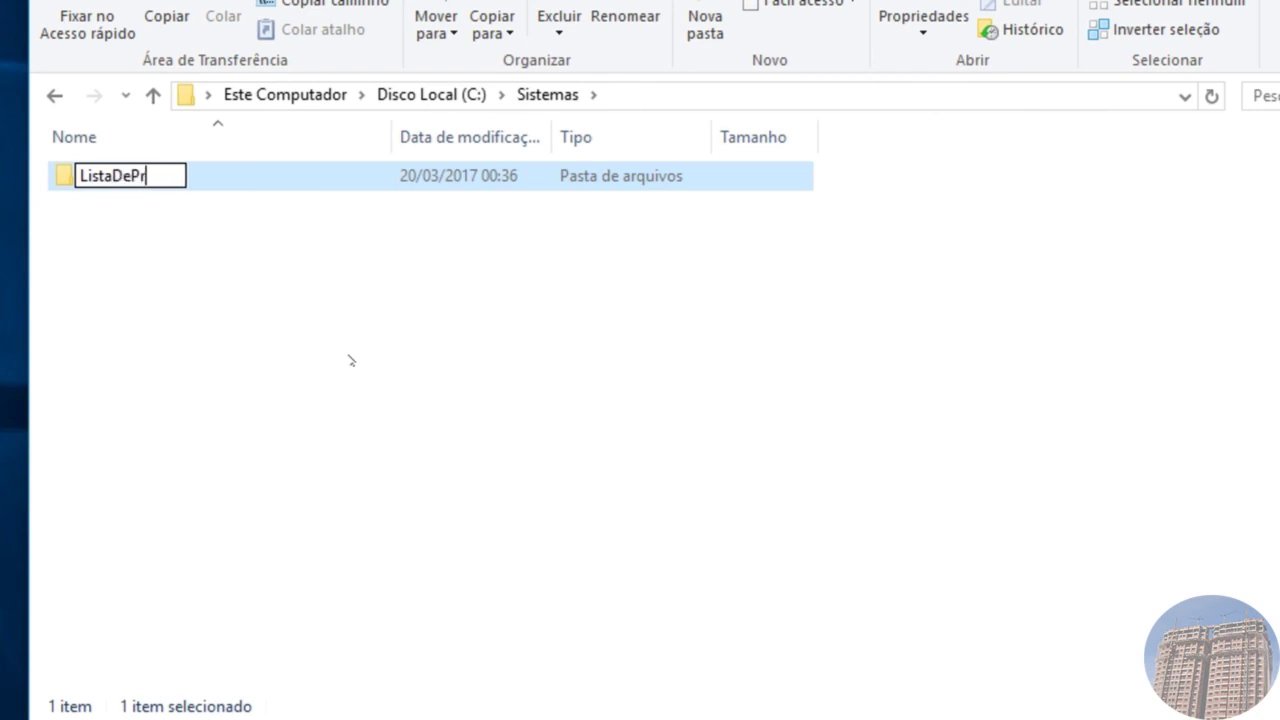
type("esenca")
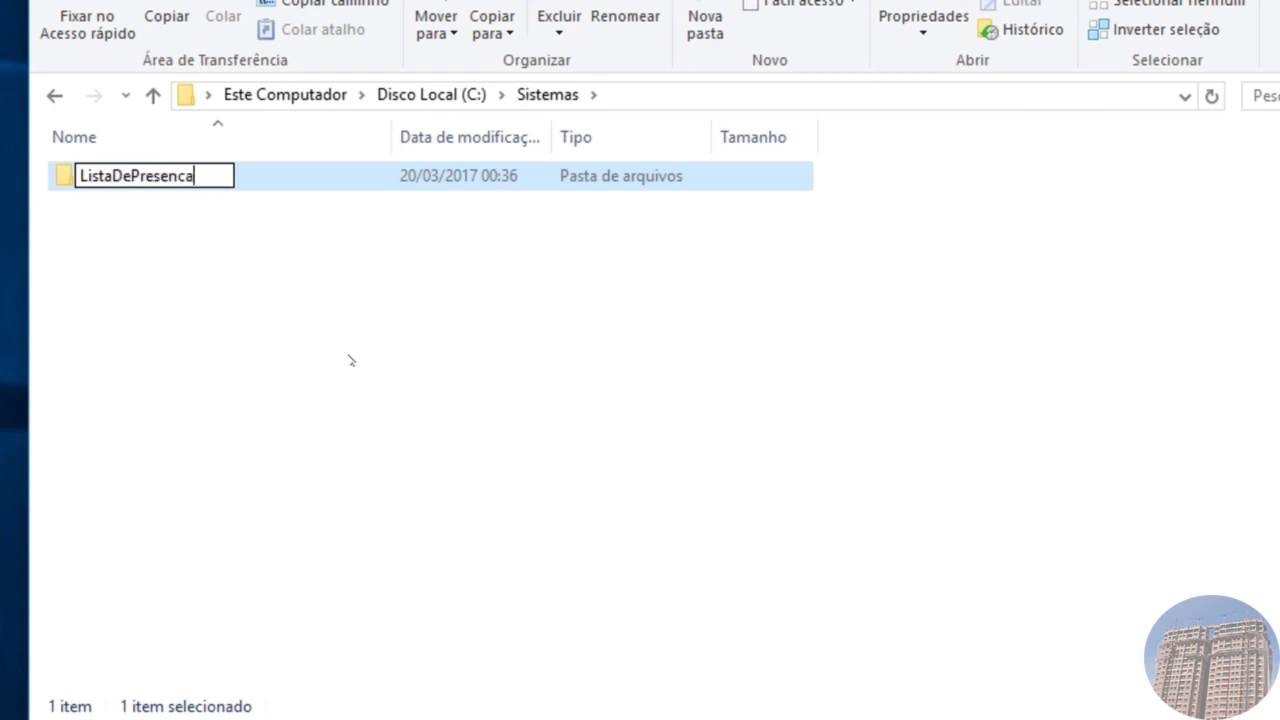
key("Return")
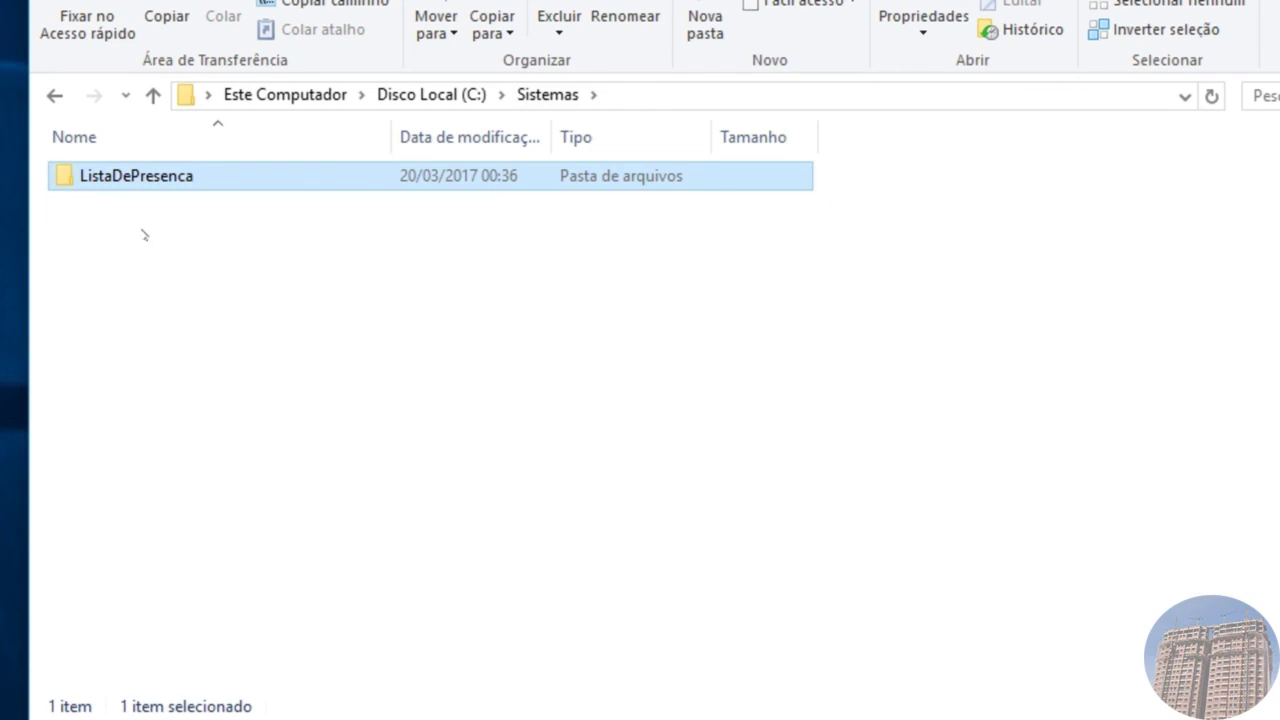
double_click(147, 181)
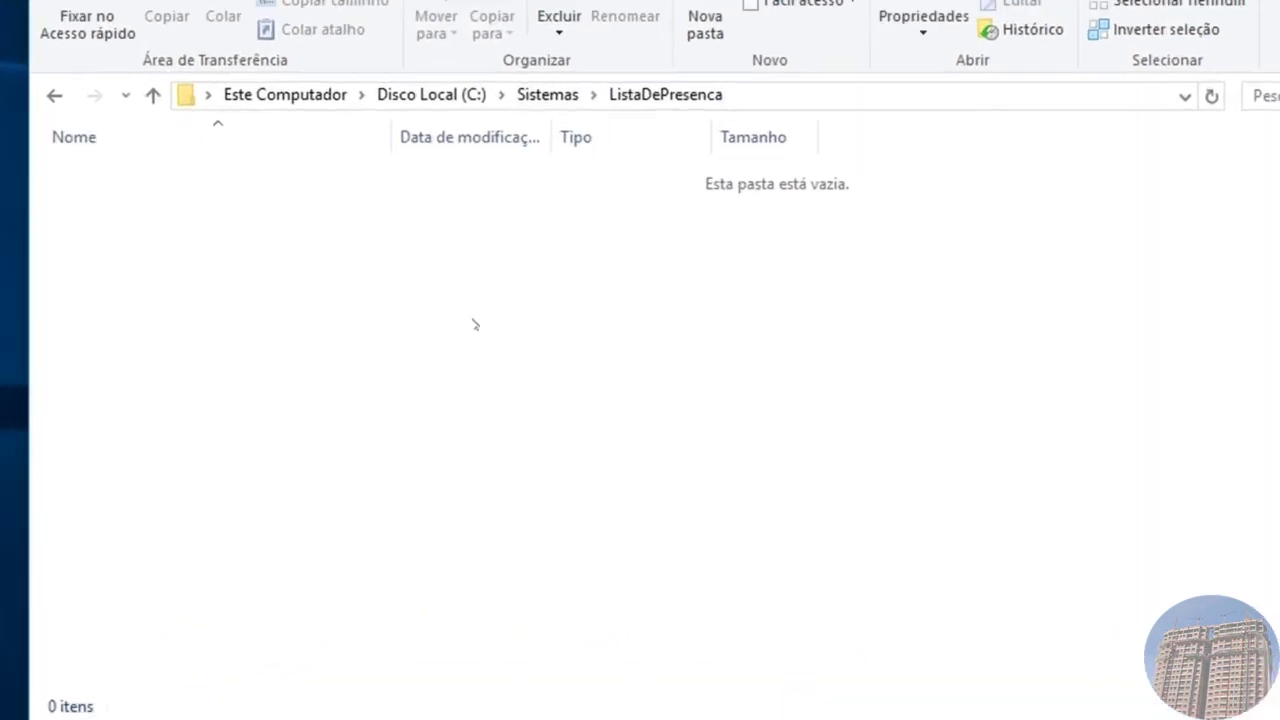
Step: Create a Banco folder in ListaDePresenca, open it, and add a Base folder
left_click(698, 6)
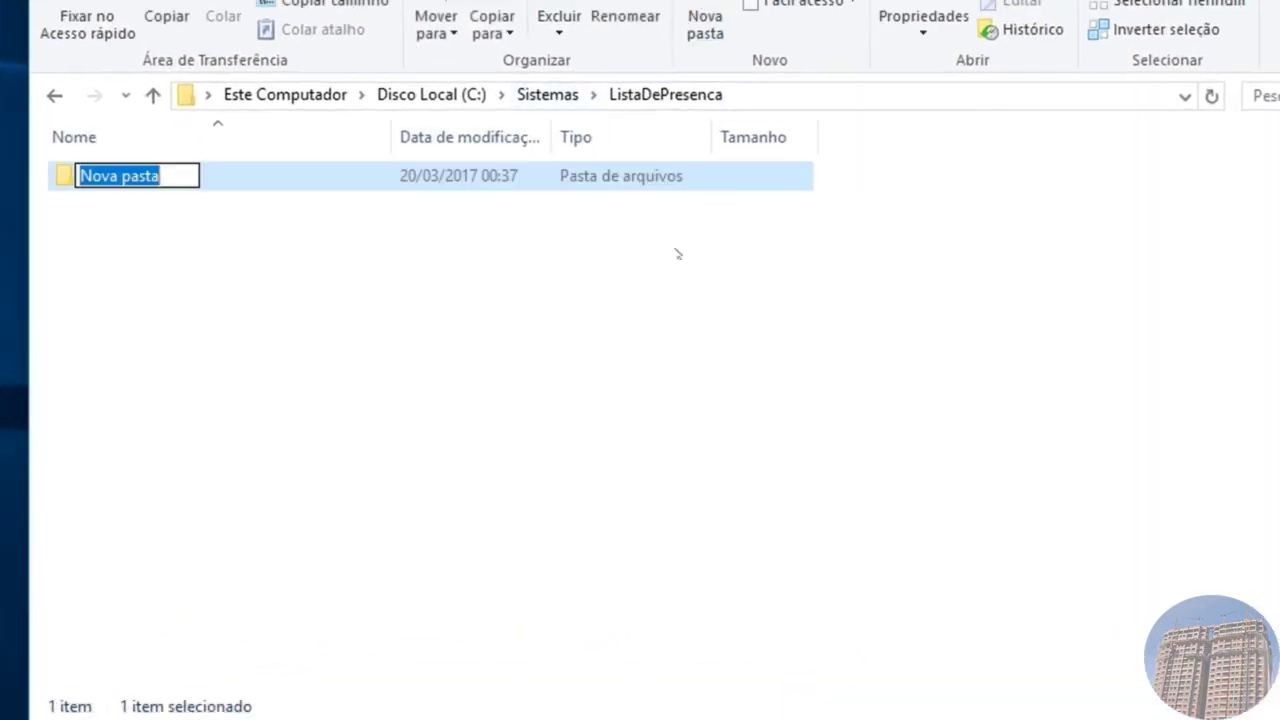
type("B")
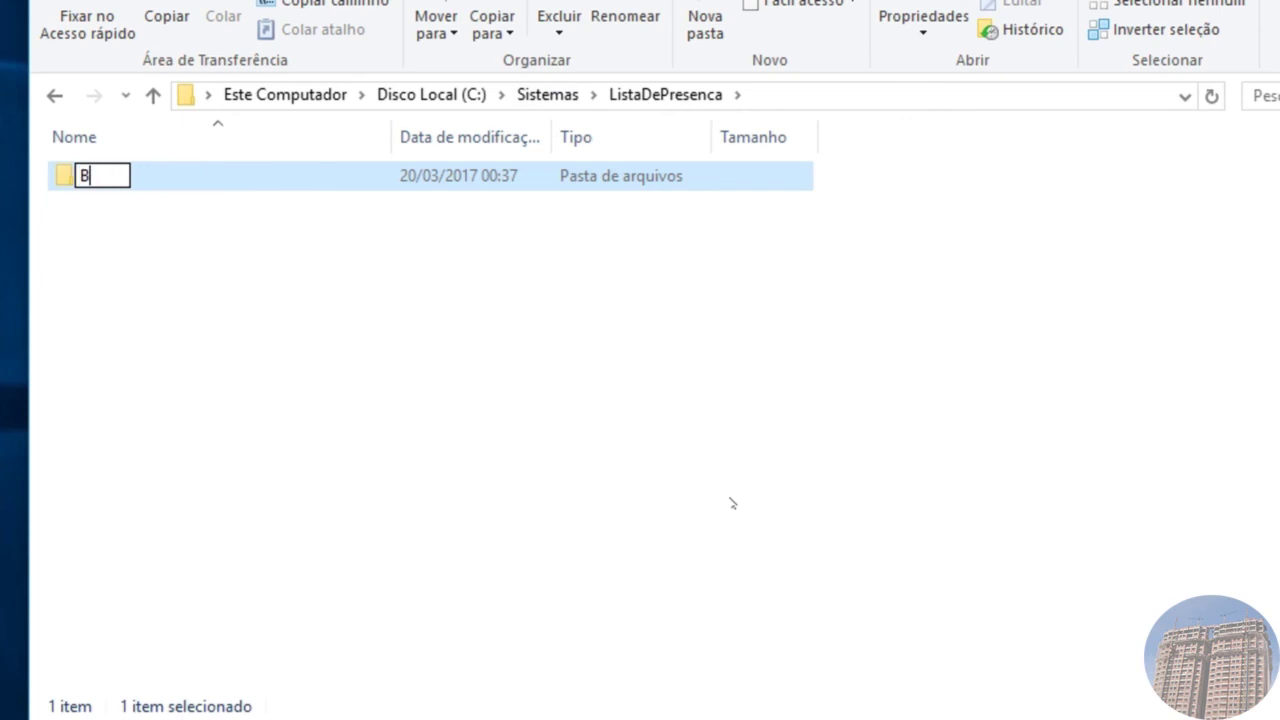
type("anco")
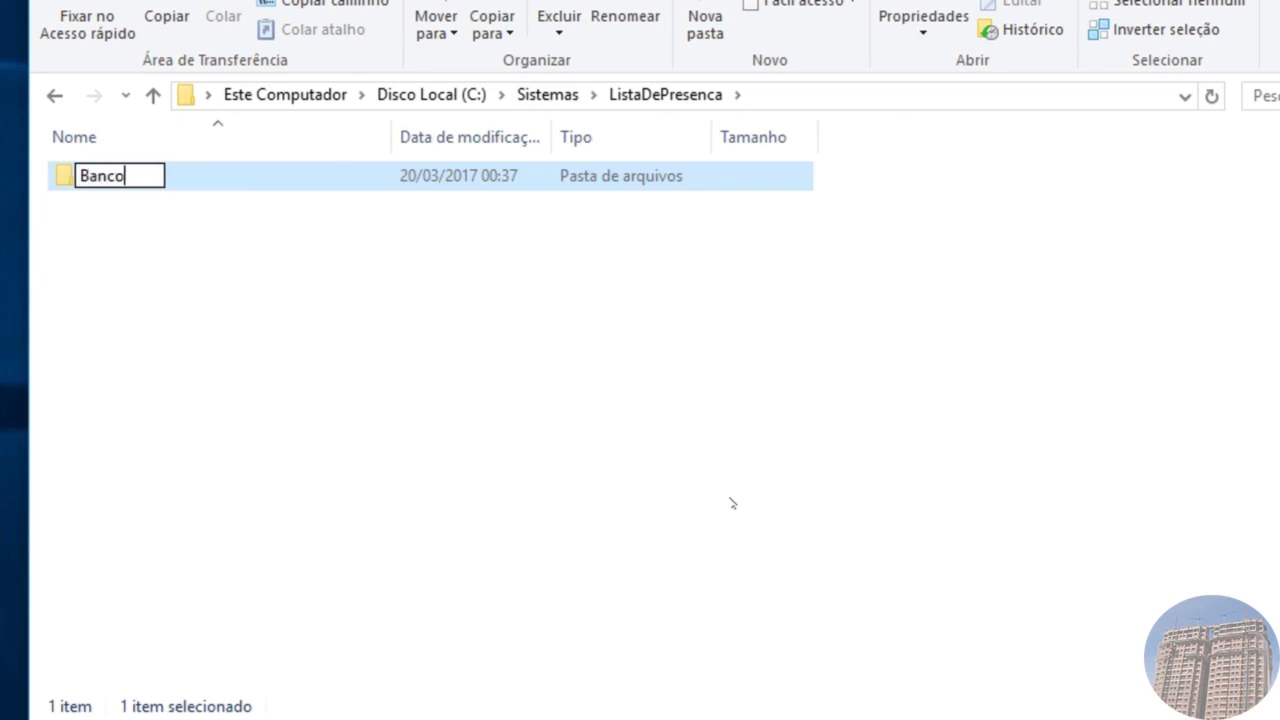
key("Return")
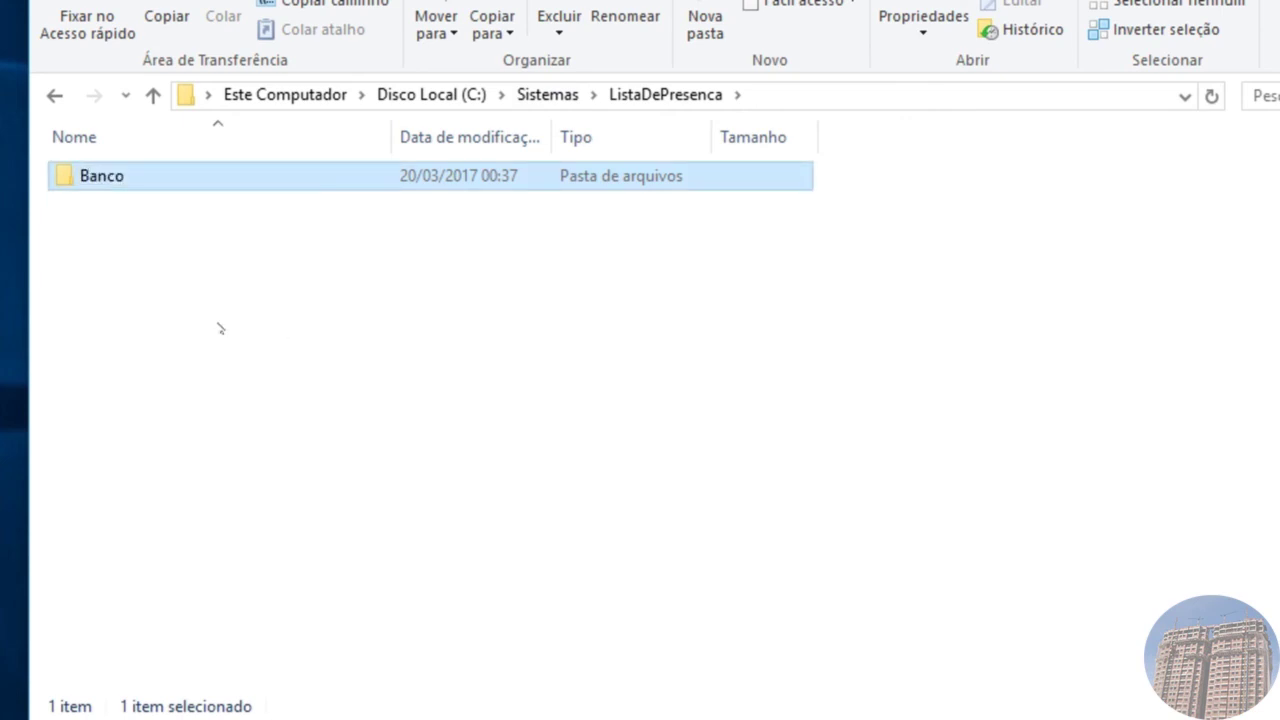
double_click(138, 189)
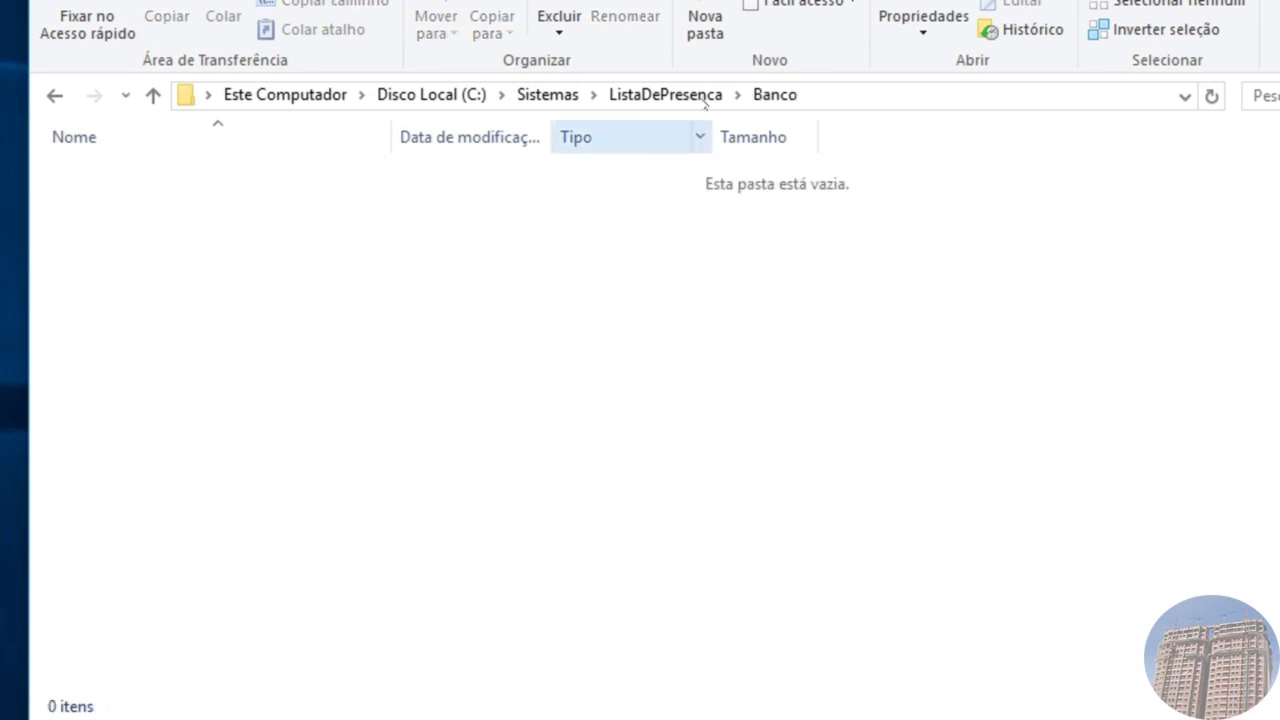
left_click(705, 25)
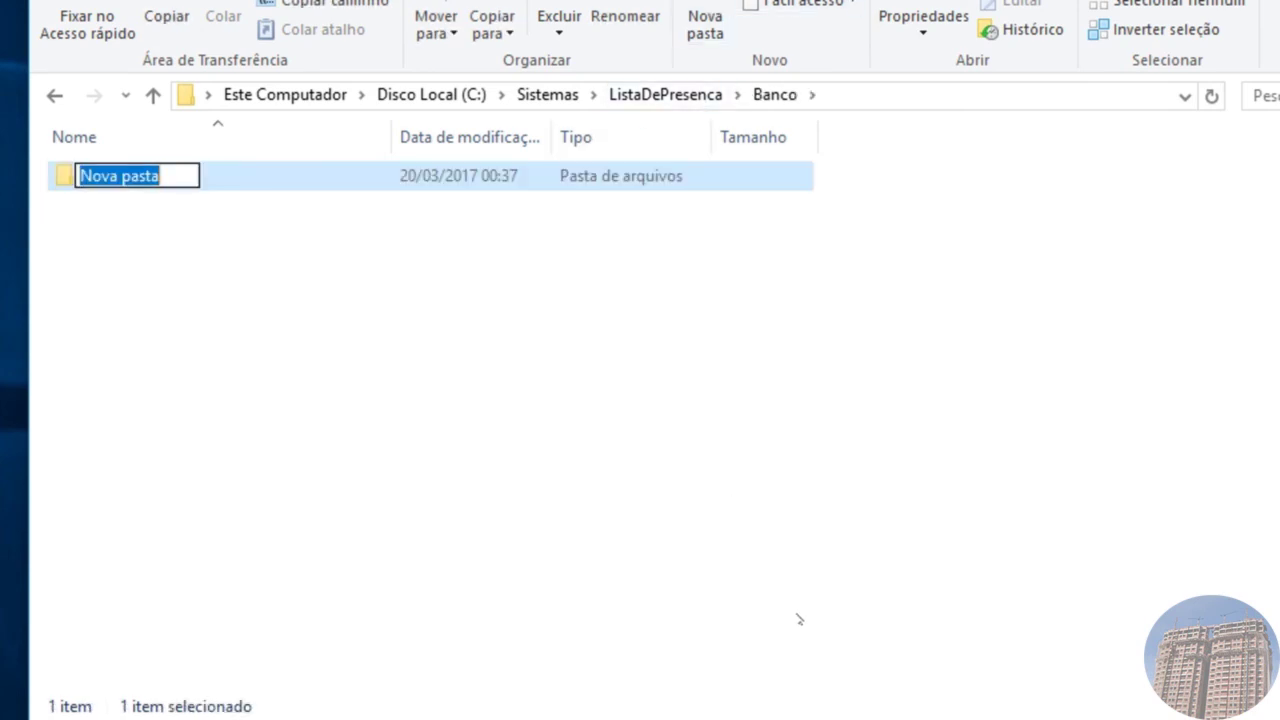
type("Base")
key("Return")
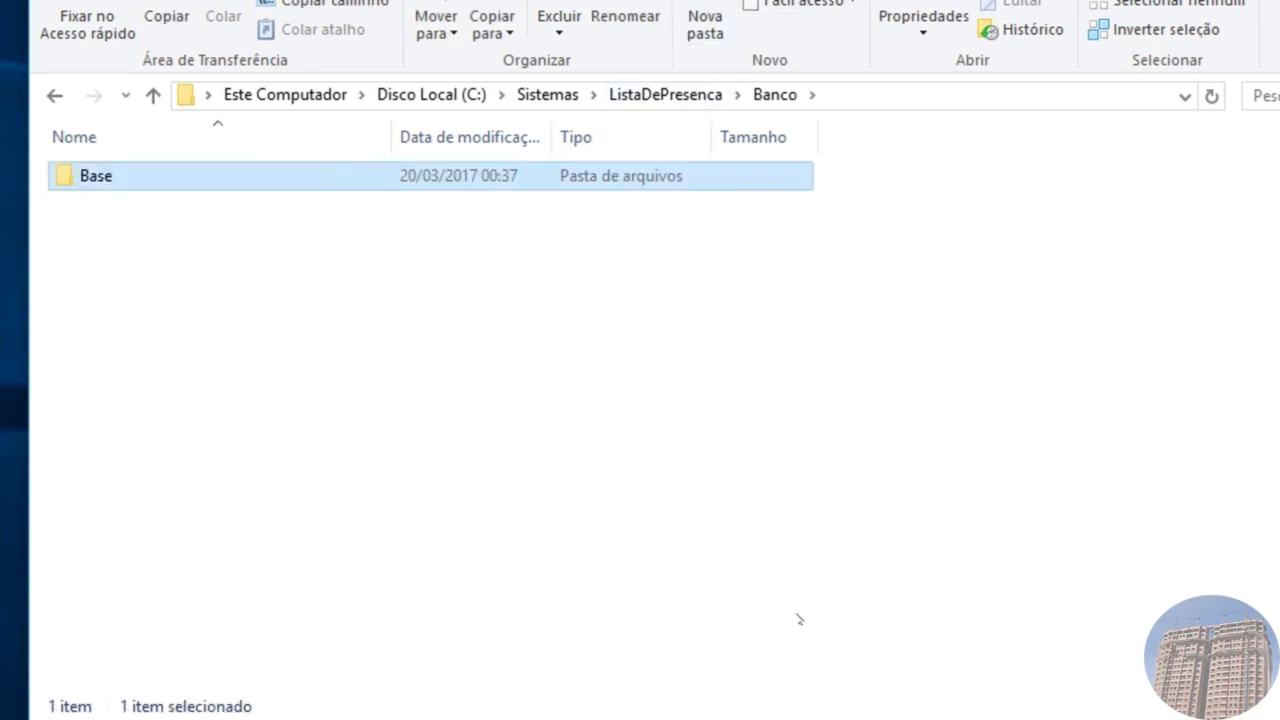
Step: Add a Script folder in Banco, then open Base and show its full path
left_click(684, 97)
left_click(138, 237)
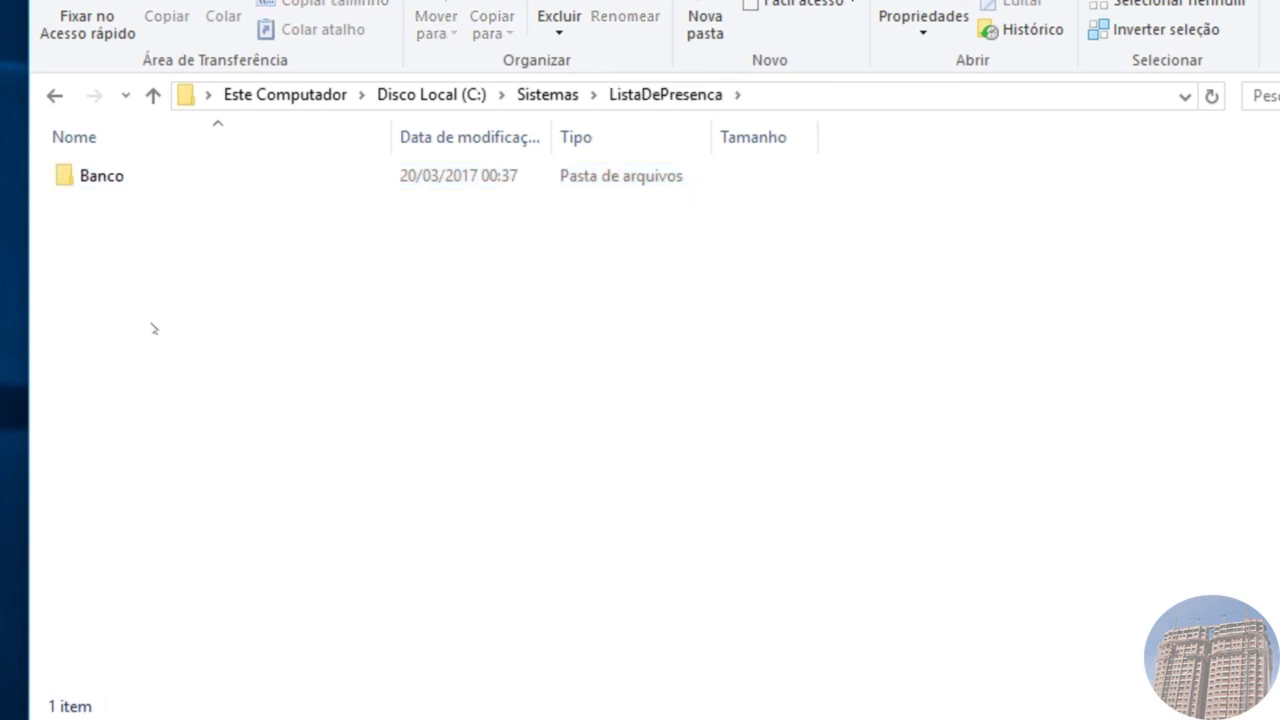
double_click(122, 177)
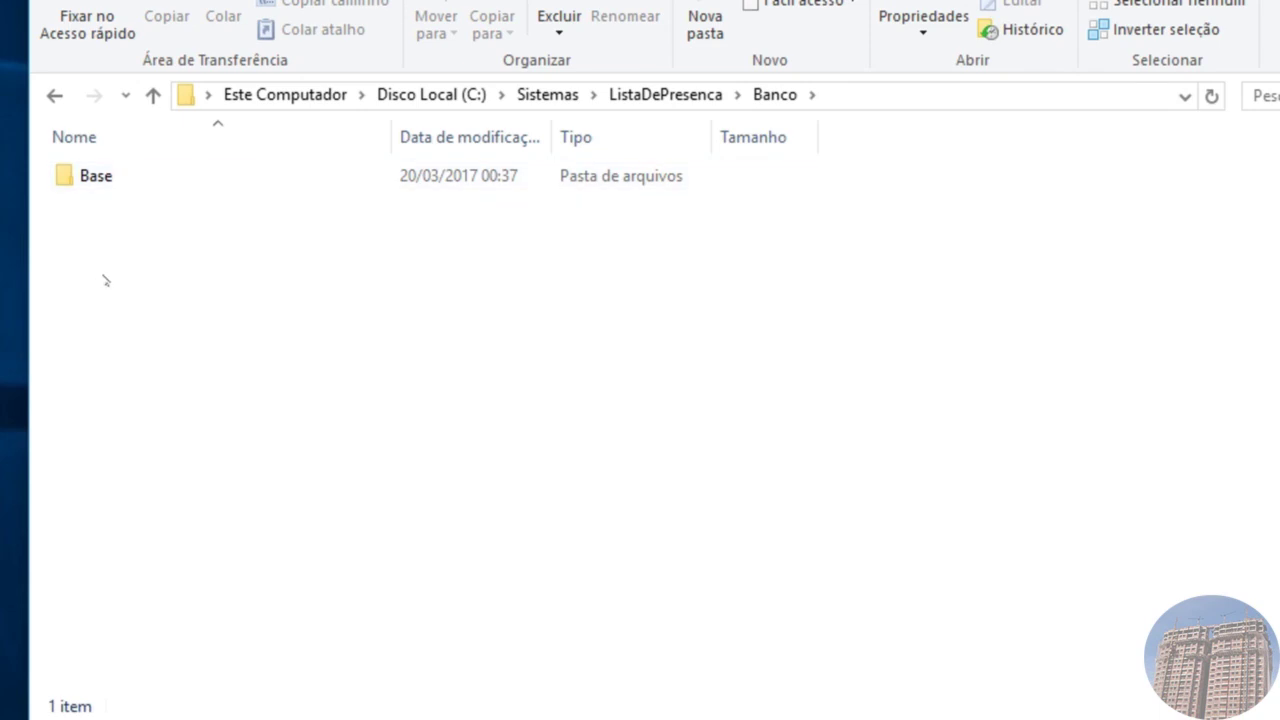
left_click(705, 25)
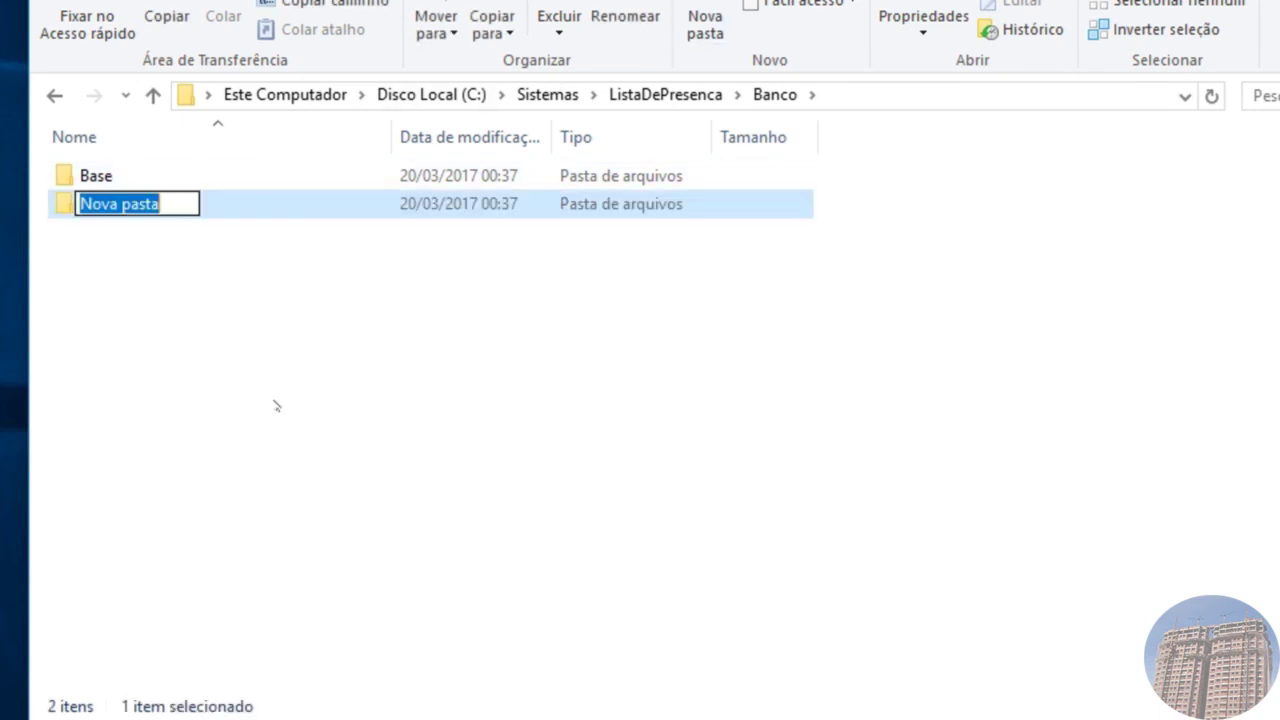
type("Sc")
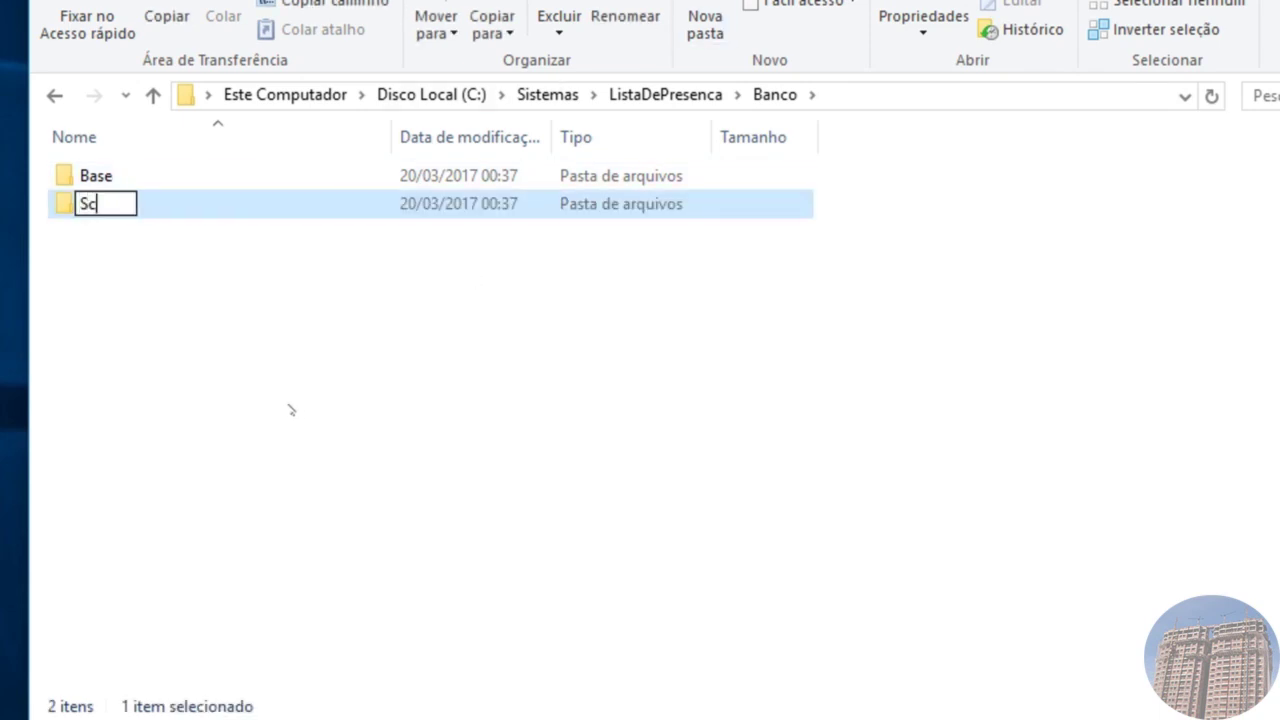
type("ript")
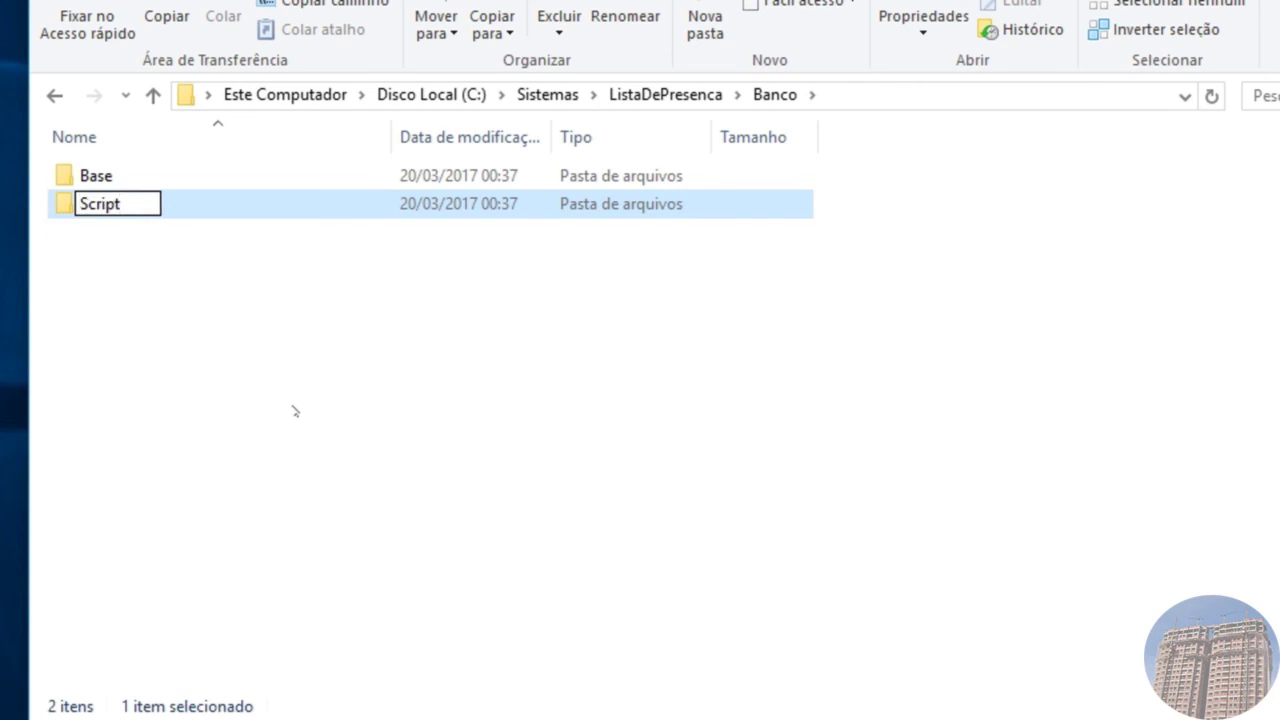
key("Return")
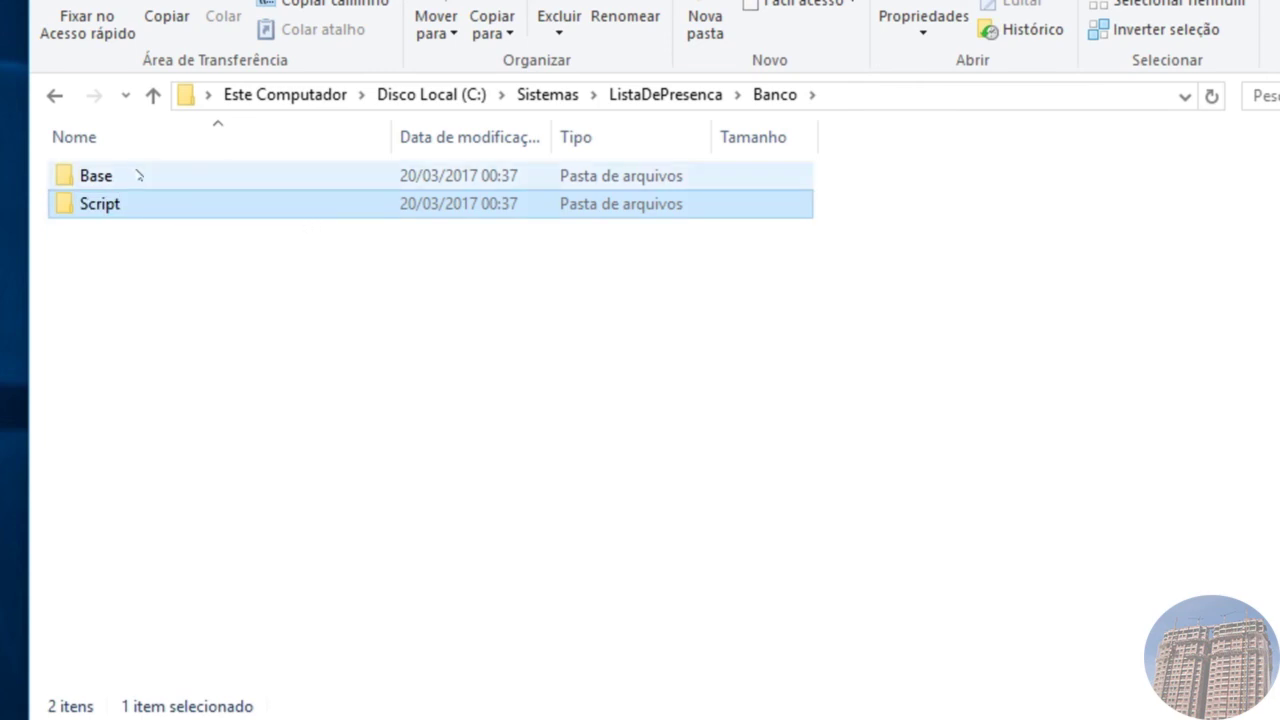
double_click(134, 178)
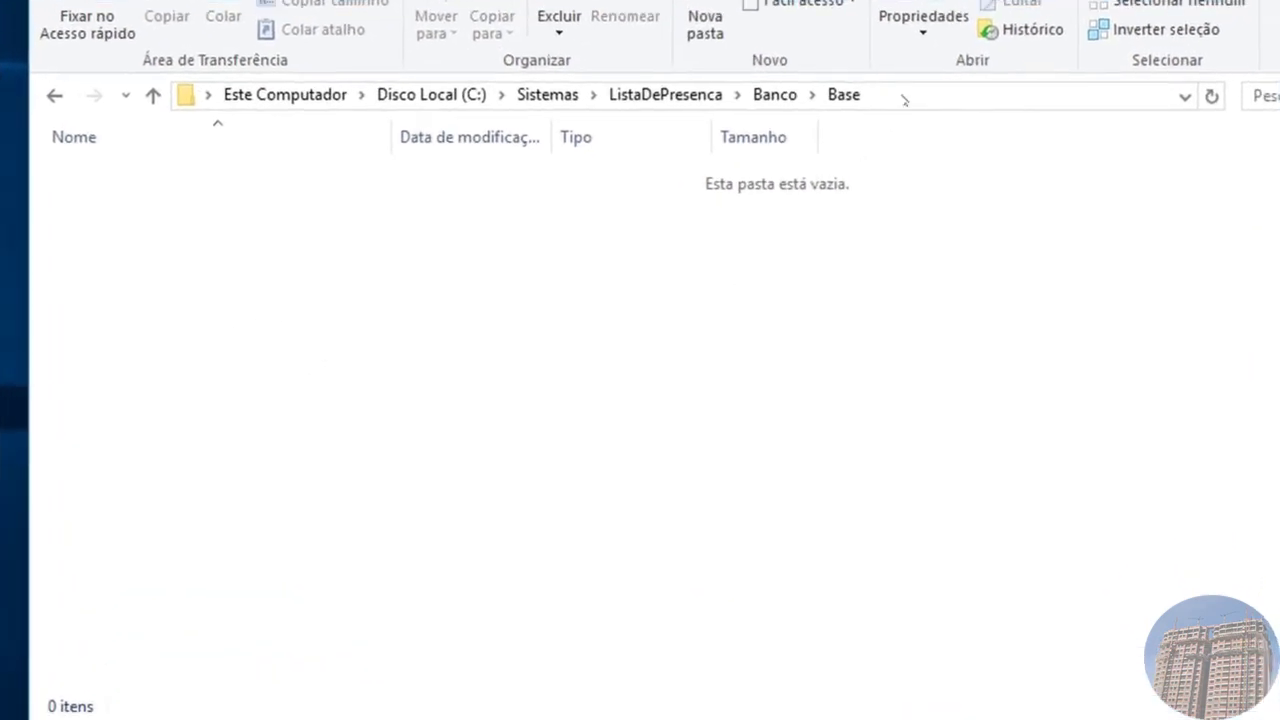
left_click(903, 100)
key("ctrl+c")
Step: Copy the Base folder's path and return to FlameRobin's Database path field
right_click(259, 96)
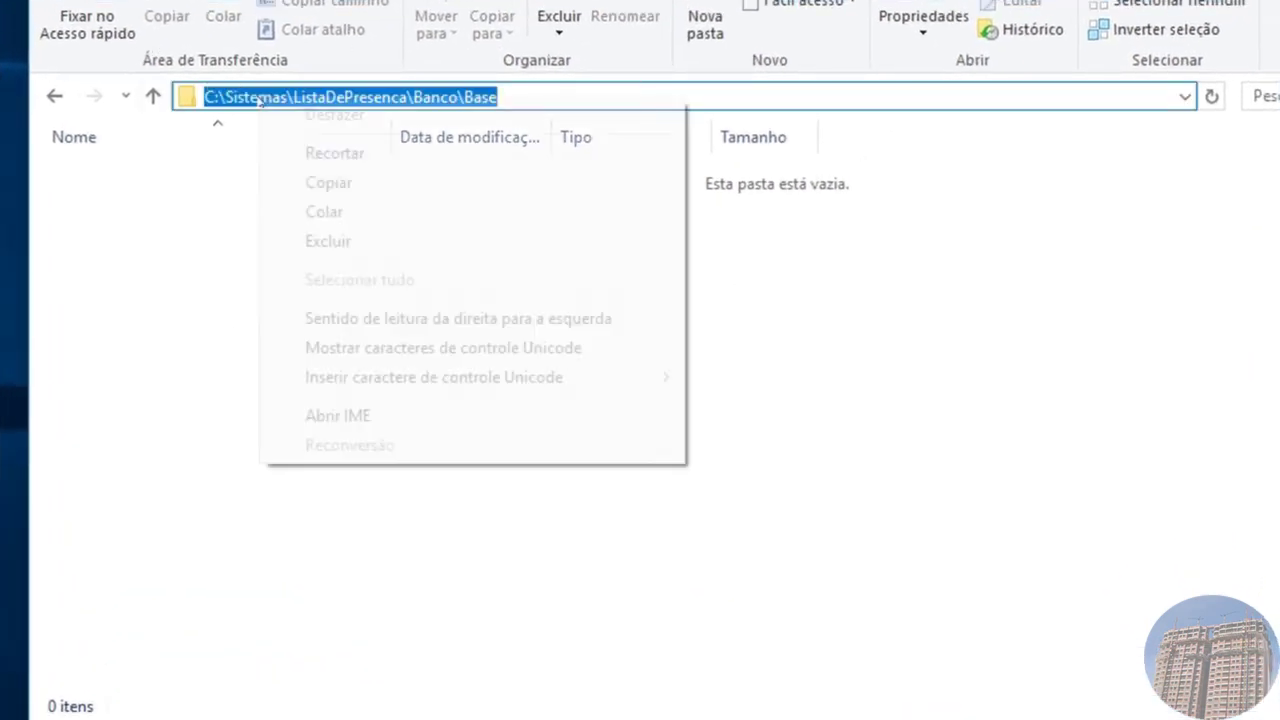
left_click(354, 186)
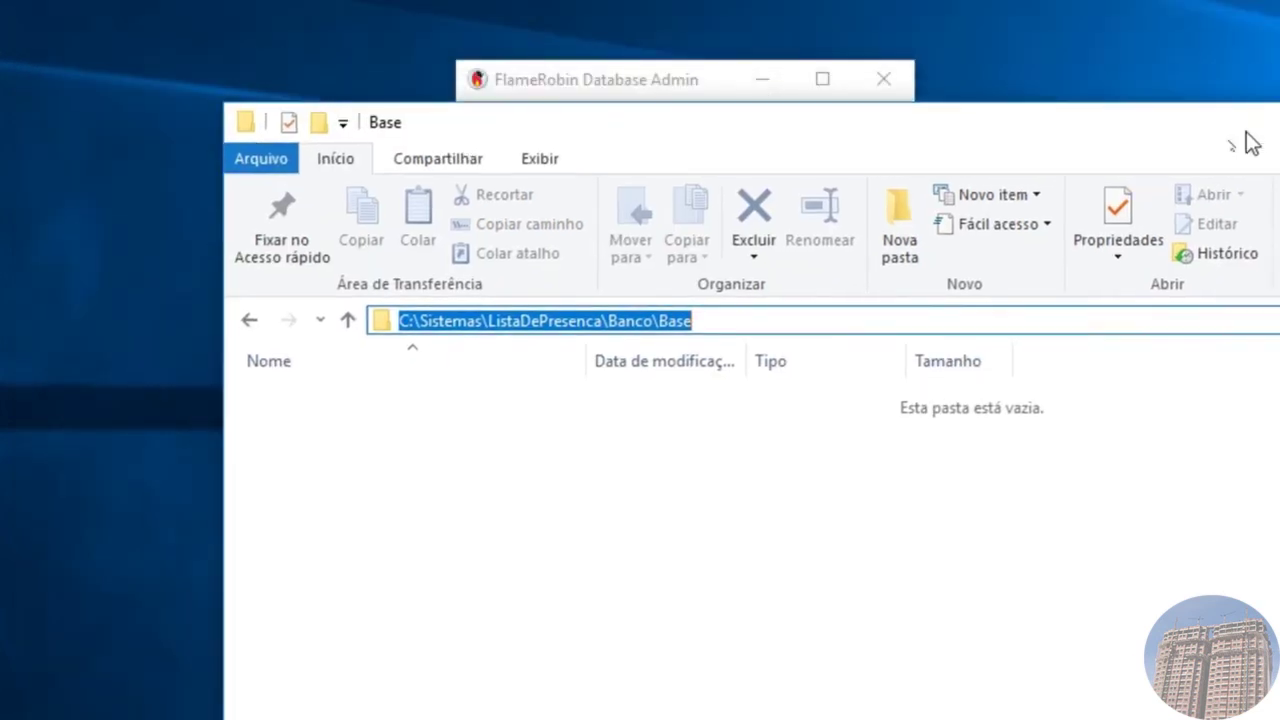
left_click(723, 66)
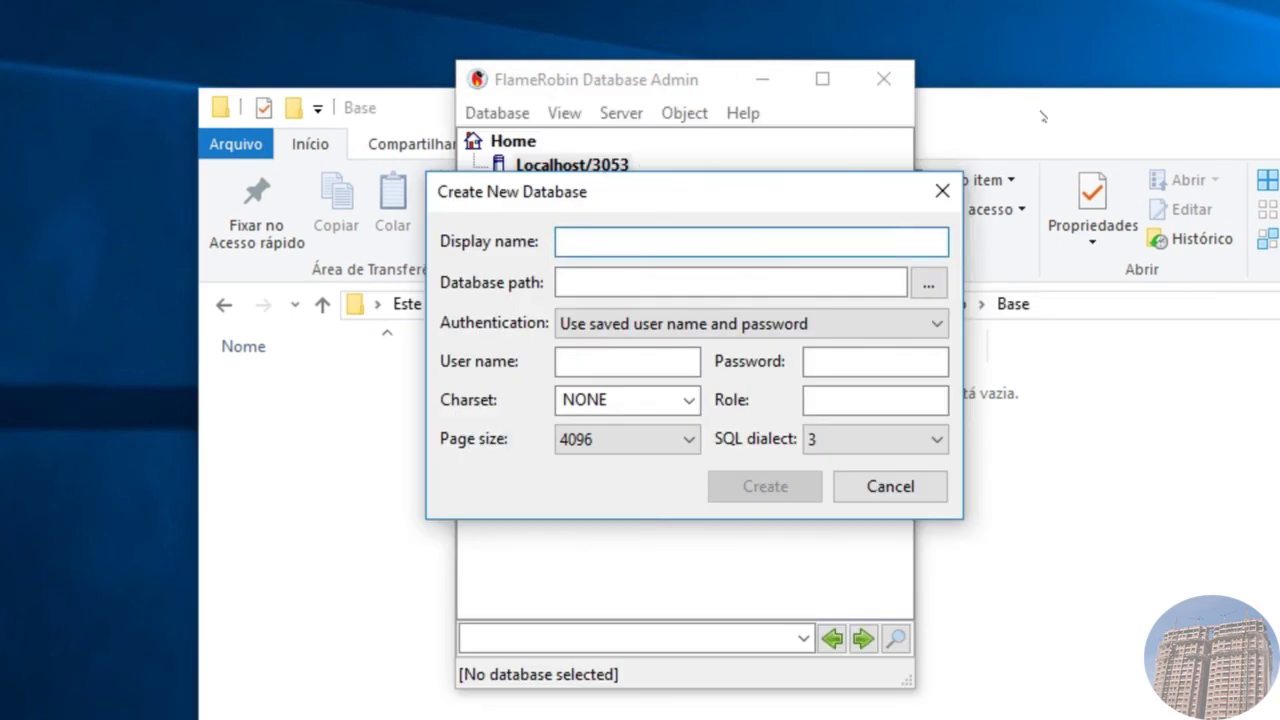
left_click(1042, 114)
left_click_drag(1135, 0, 1092, 0)
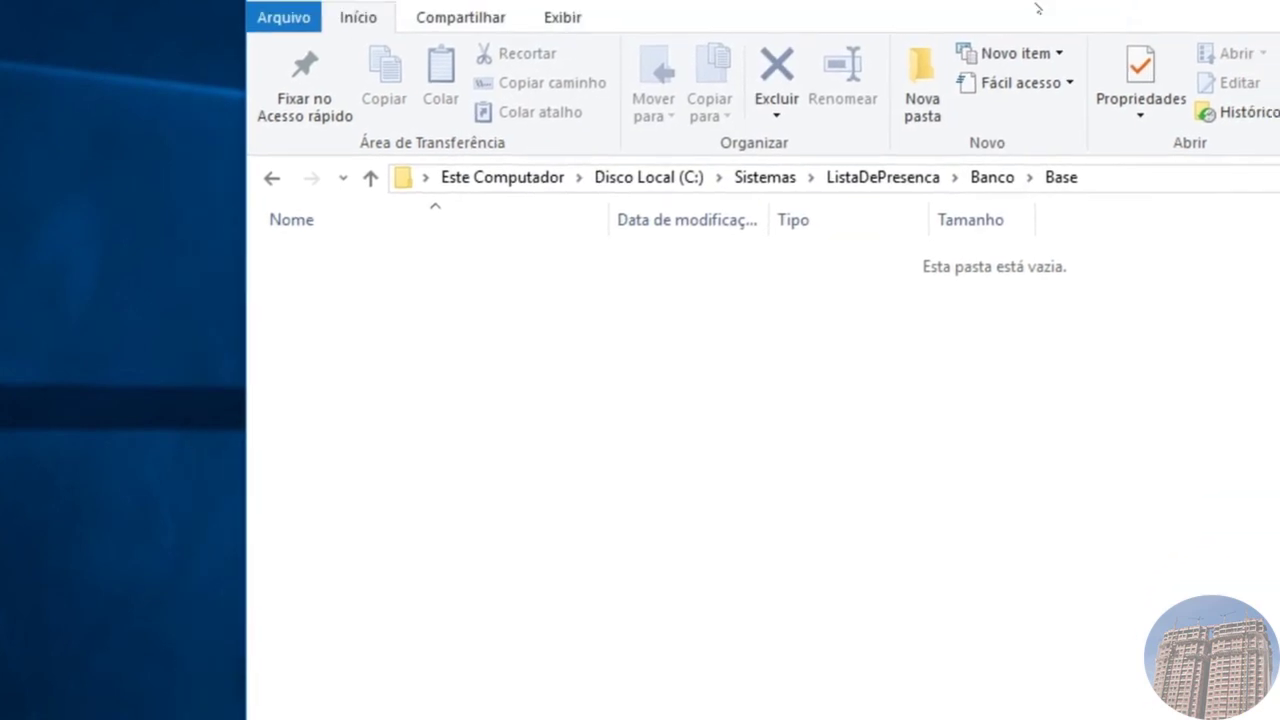
key("alt+Tab")
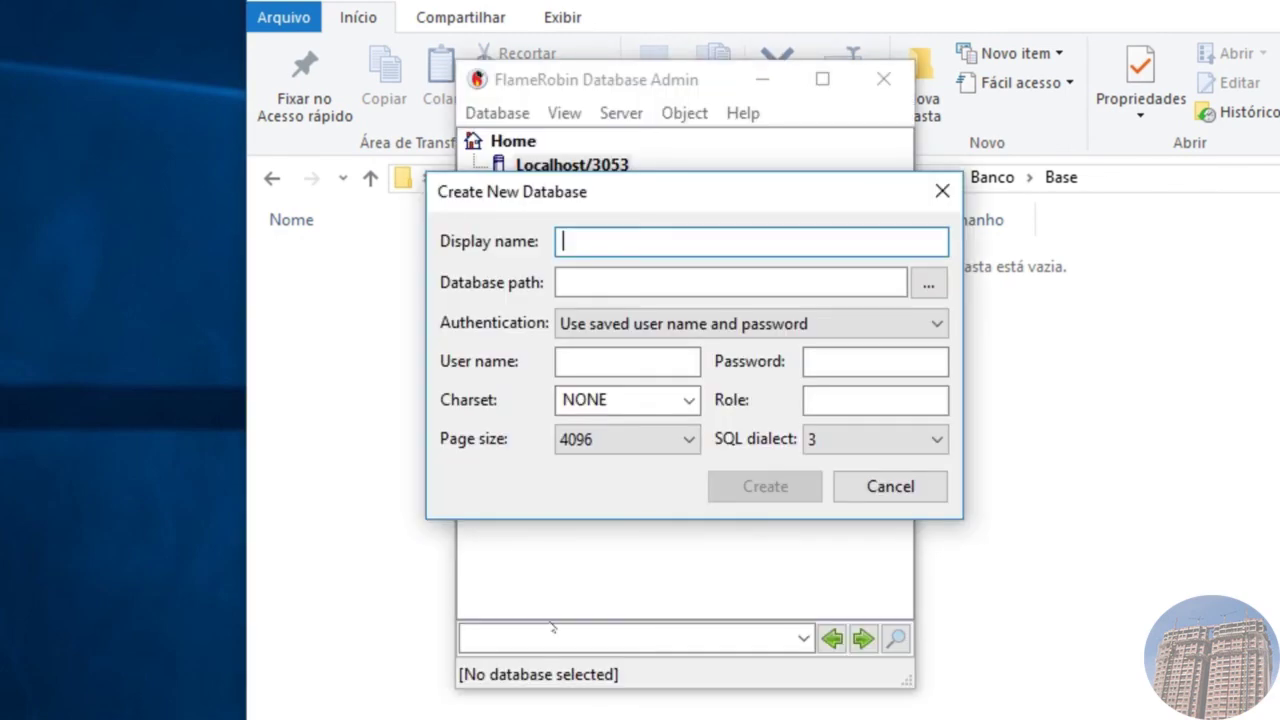
left_click(730, 282)
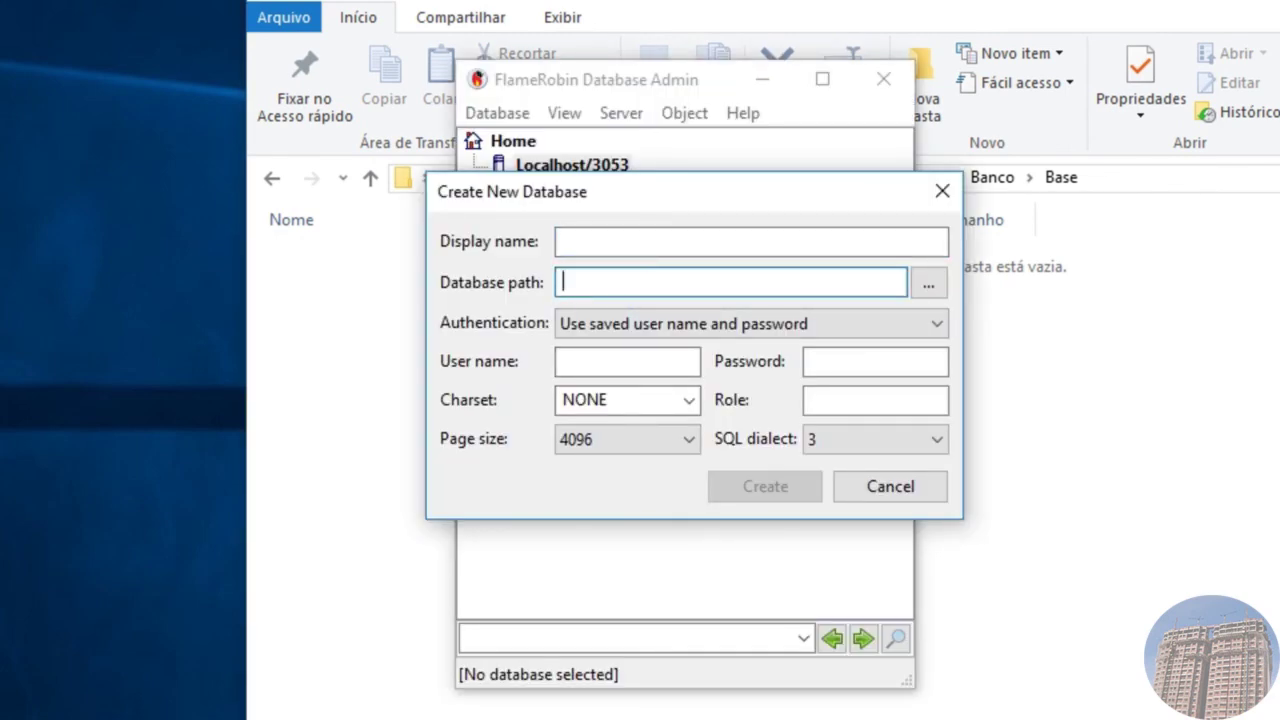
Step: Paste the Base folder path into Database path and append \LISTADEPRESENCA.FDB
right_click(650, 280)
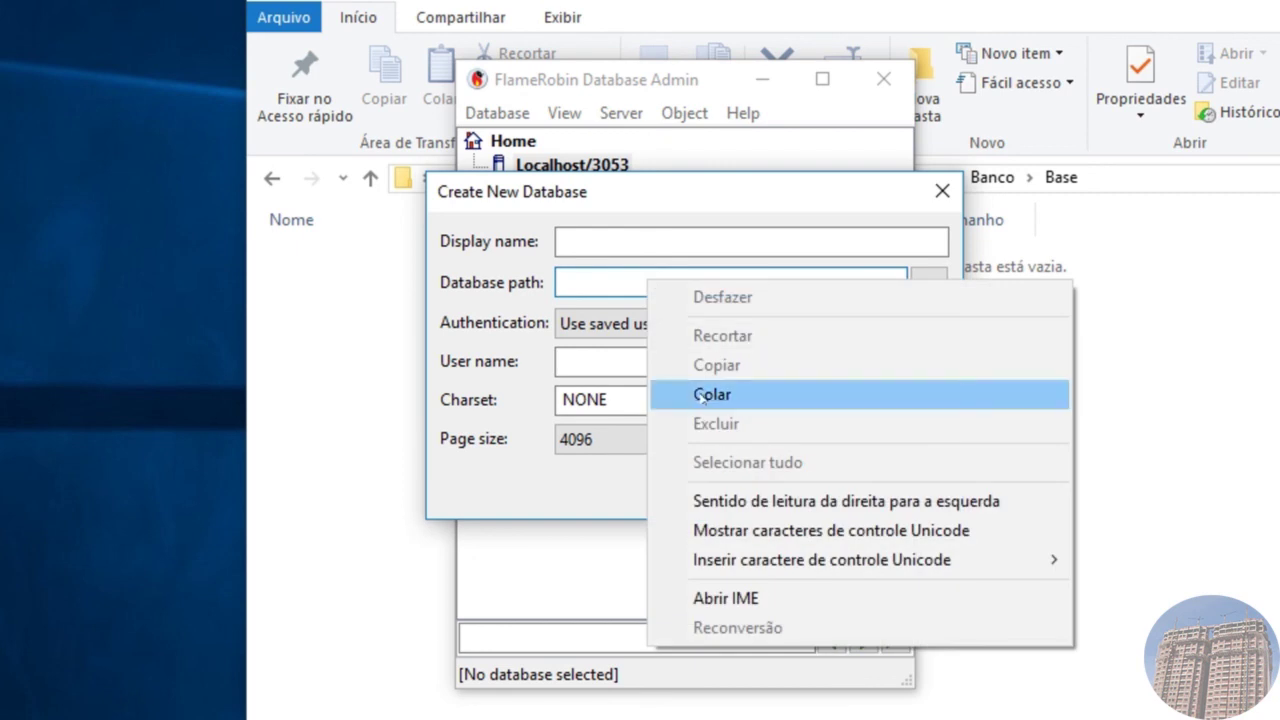
left_click(700, 396)
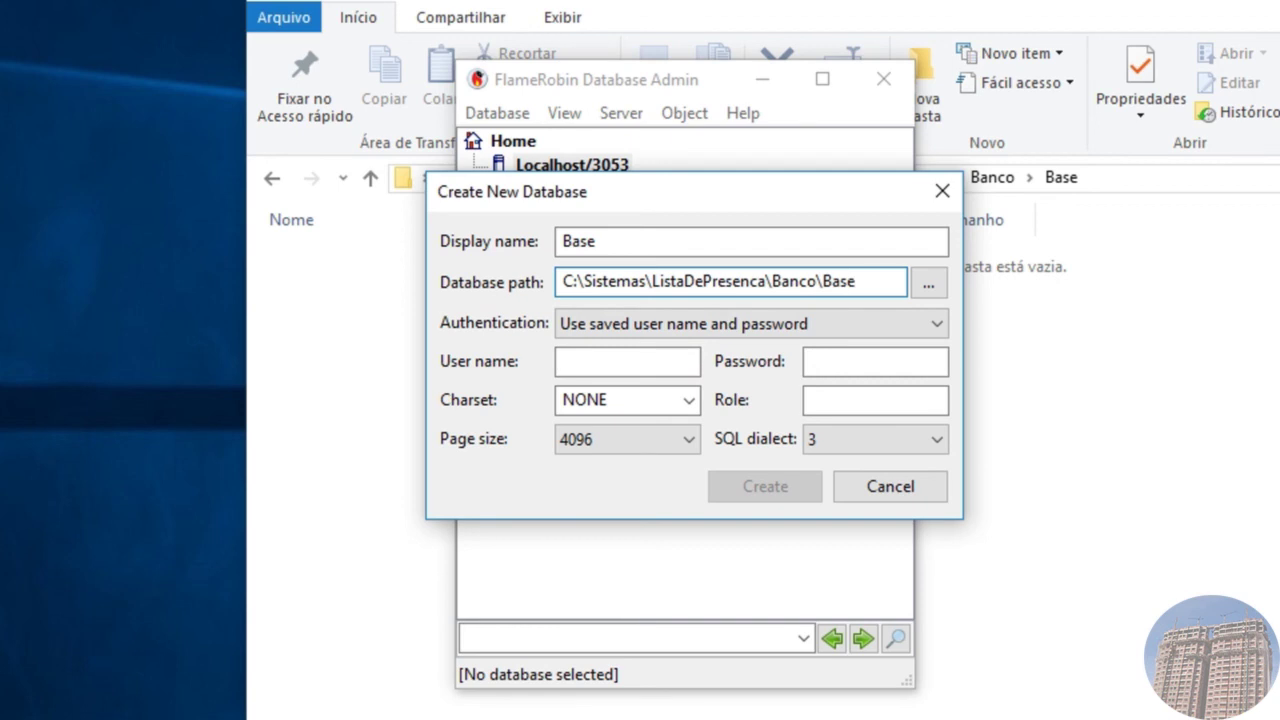
type("\\LISTADEPRESENCA.FD")
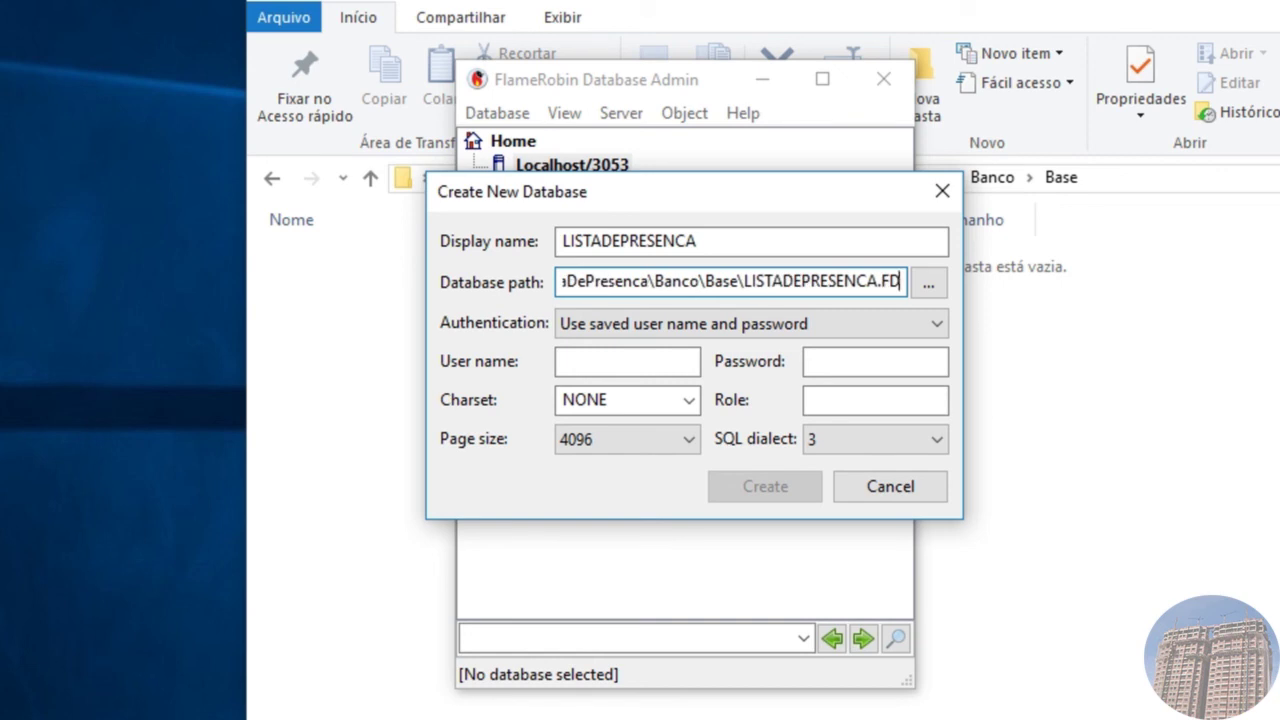
type("B")
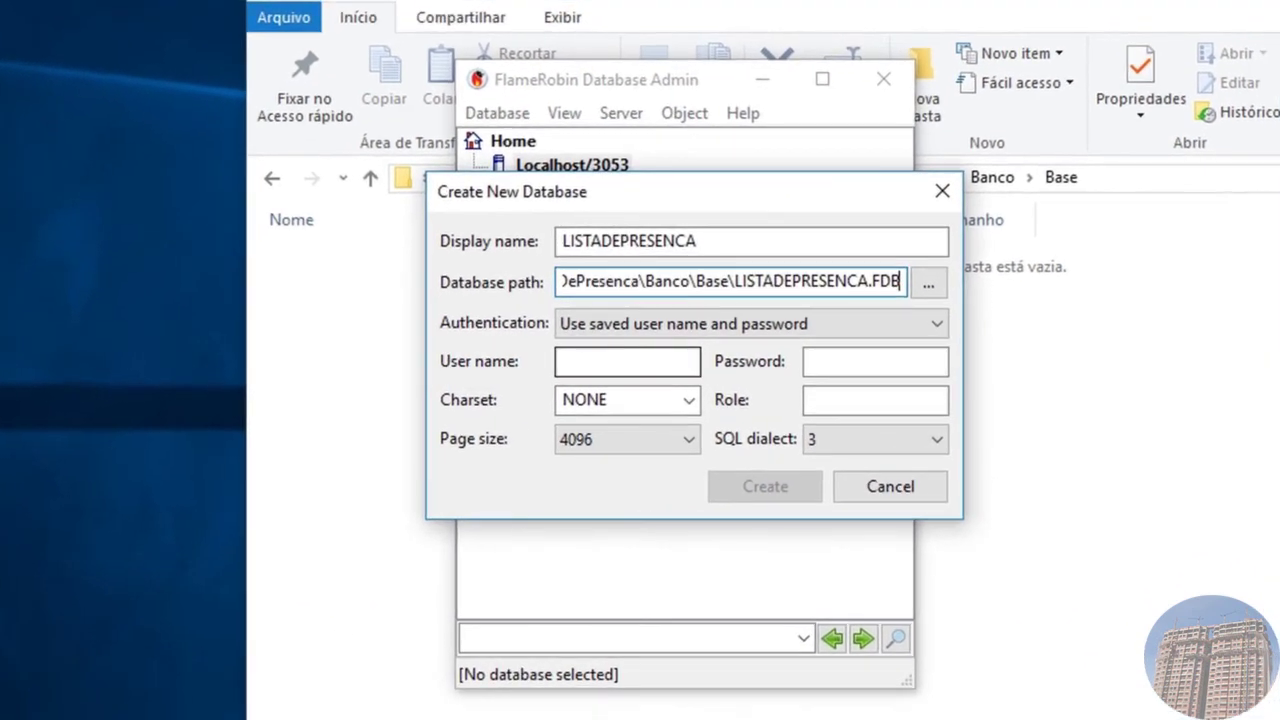
Step: Enter SYSDBA as the user name and type the administrator password
type("SY")
left_click(628, 361)
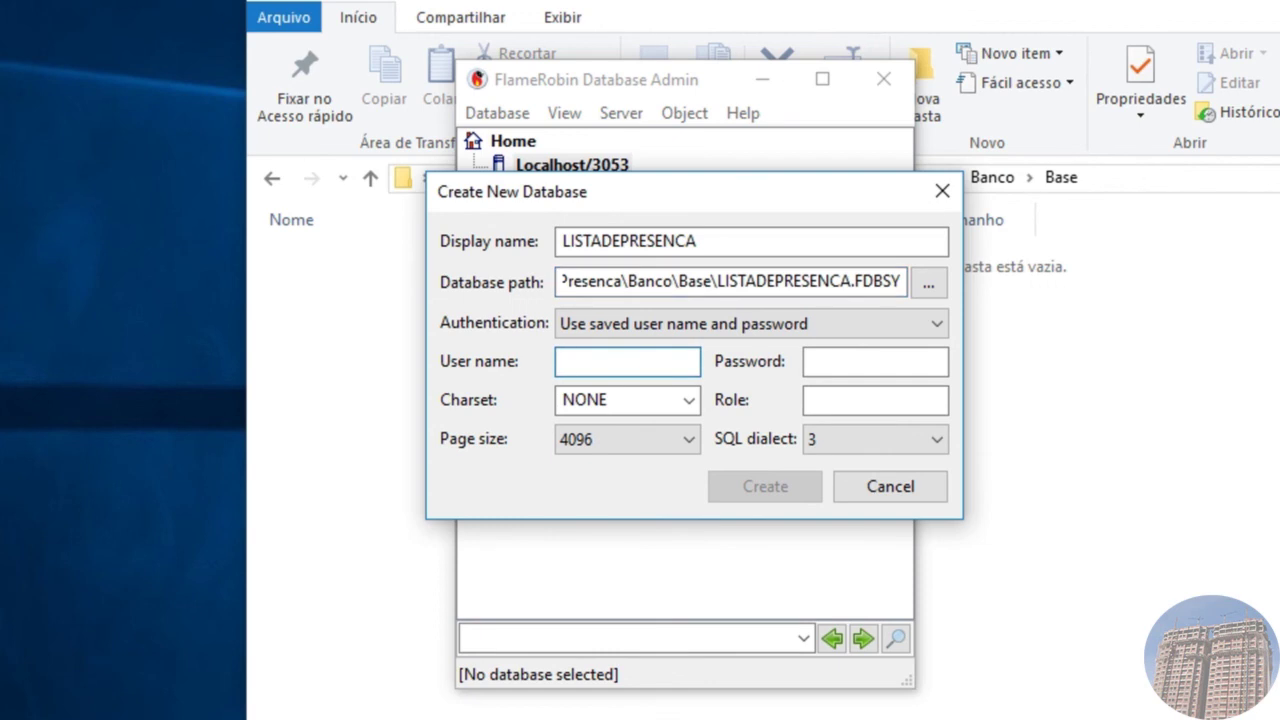
type("SYSD")
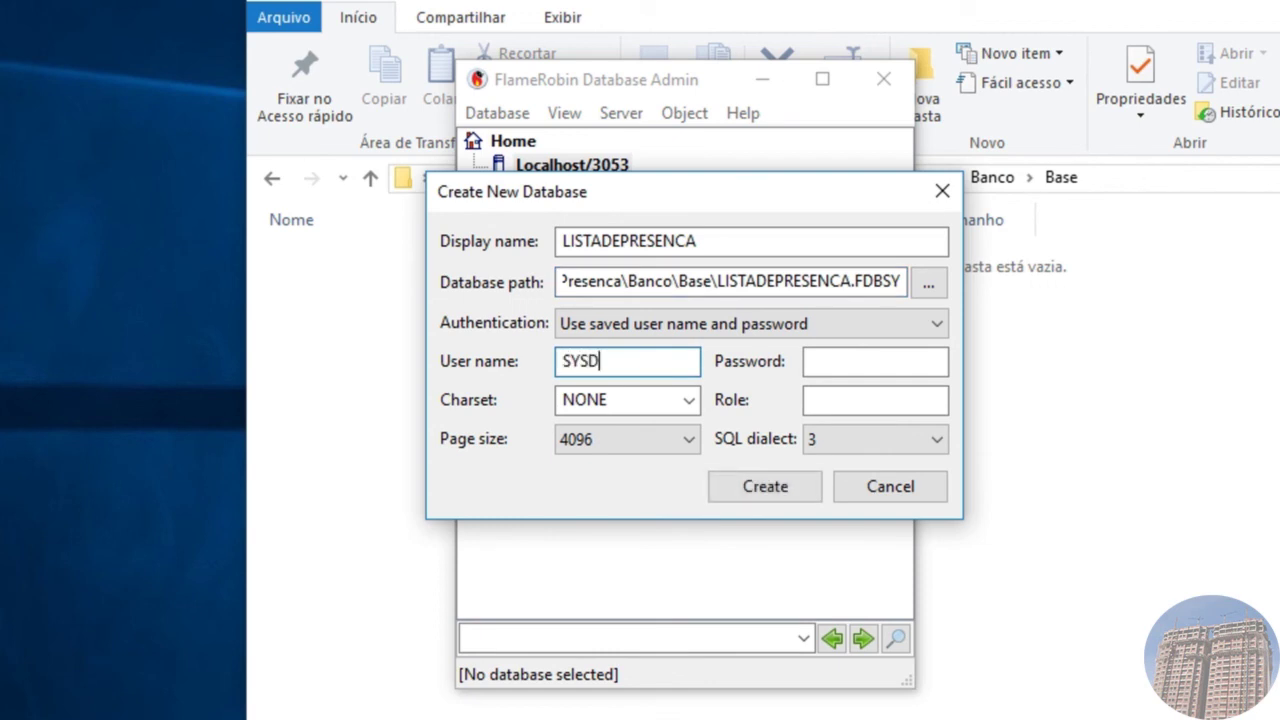
type("BA")
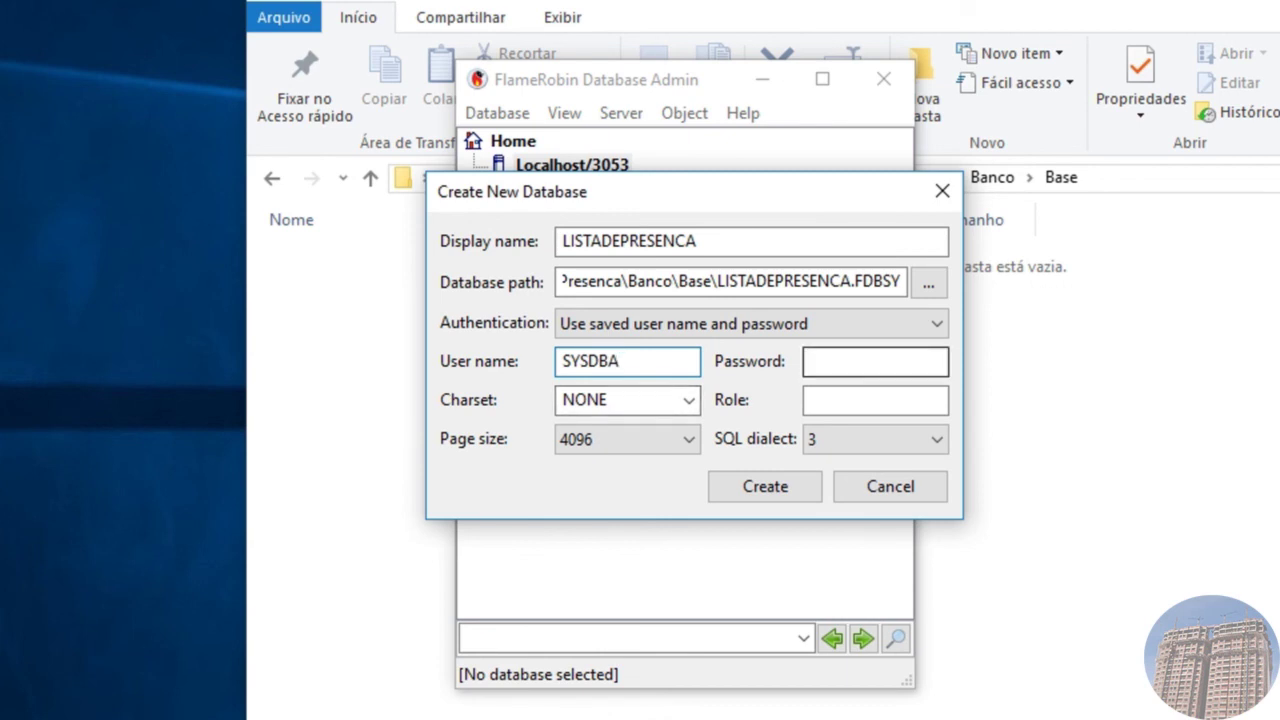
left_click(875, 362)
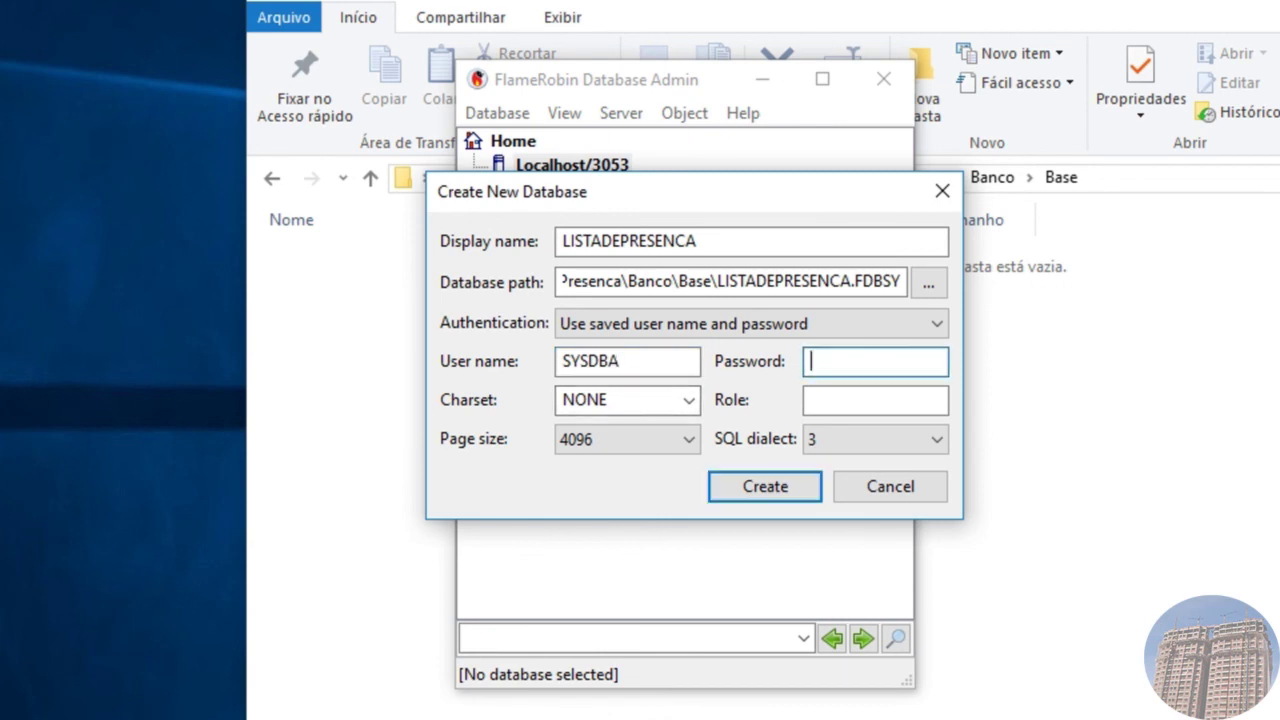
type("1234567")
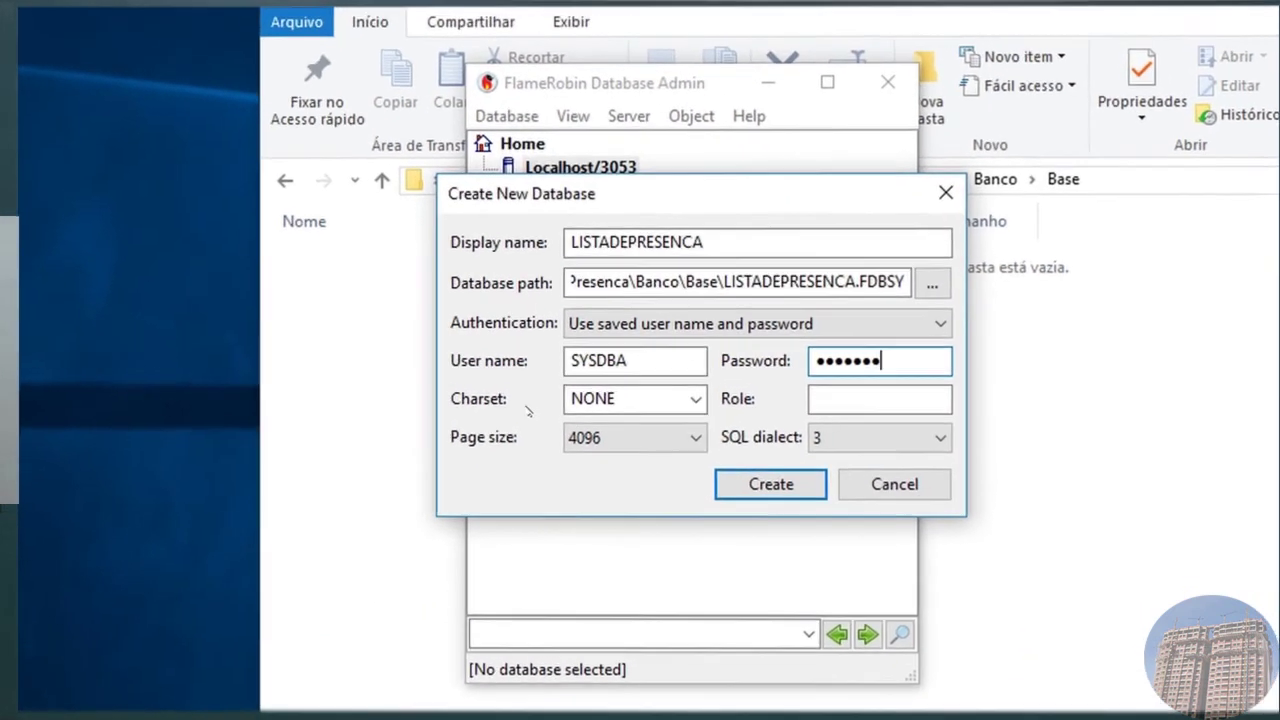
Step: Choose WIN1252 from the Charset dropdown
left_click(696, 399)
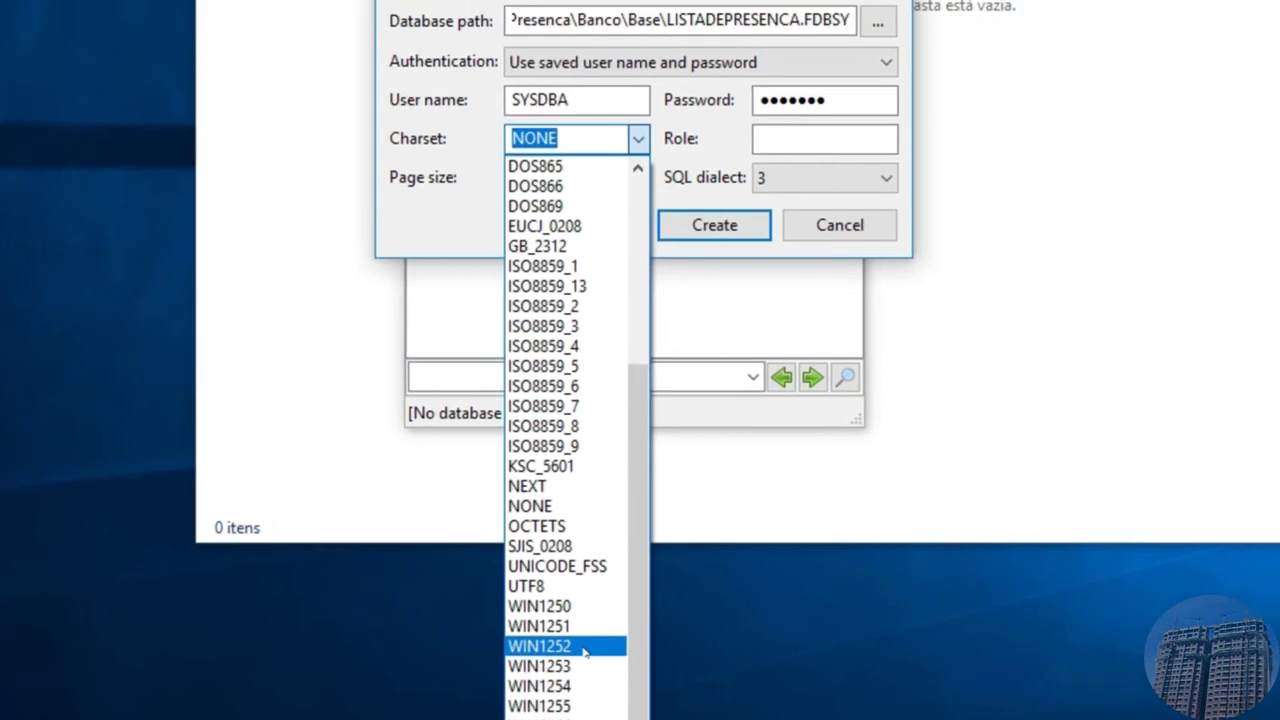
left_click(585, 651)
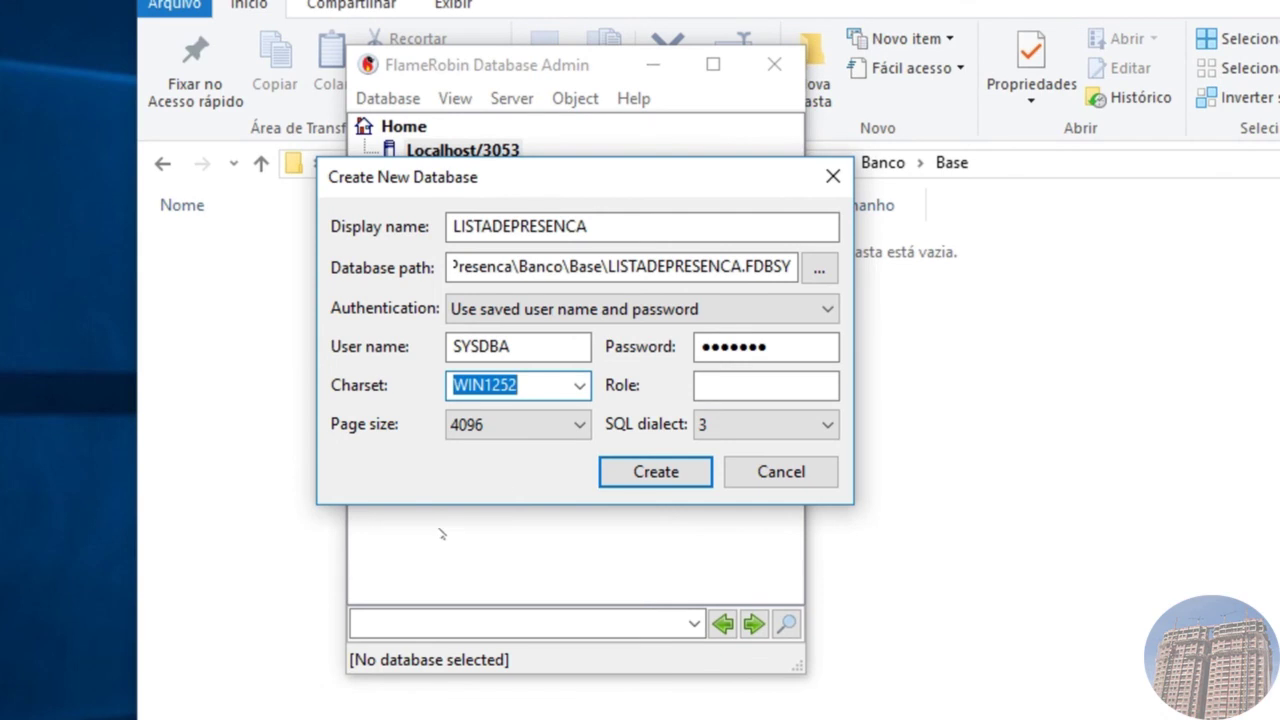
left_click(575, 425)
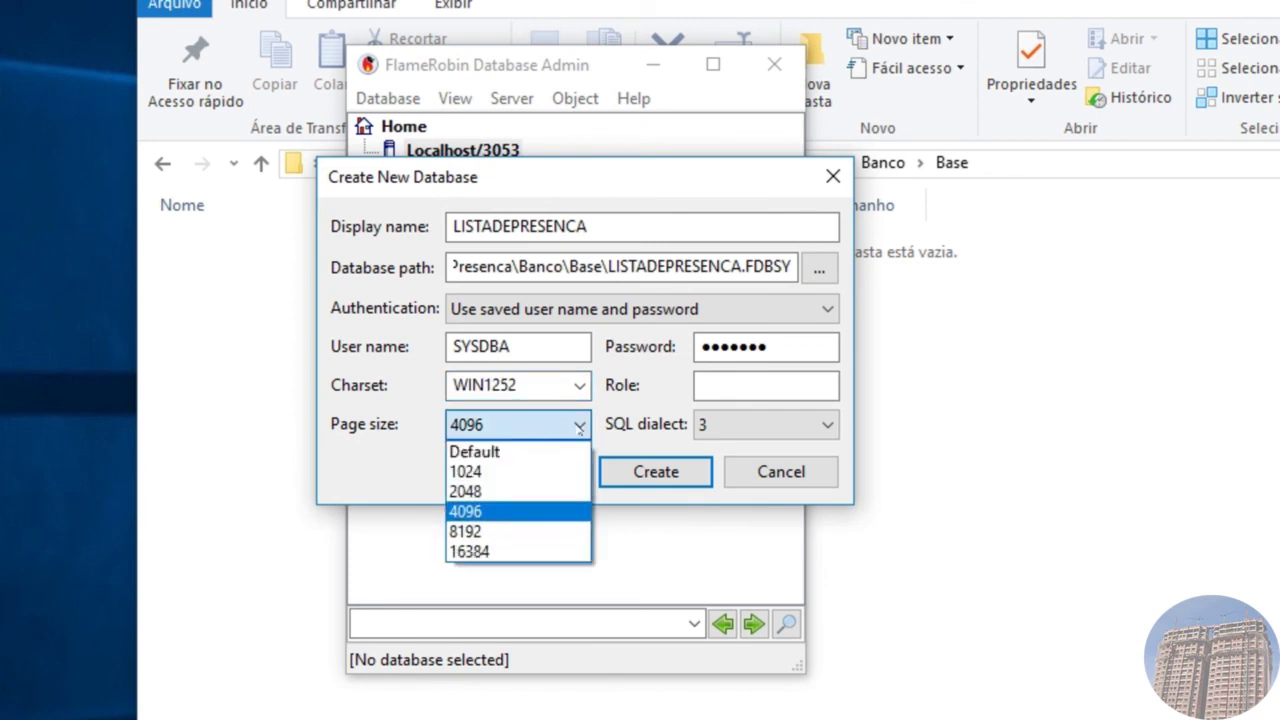
left_click(495, 512)
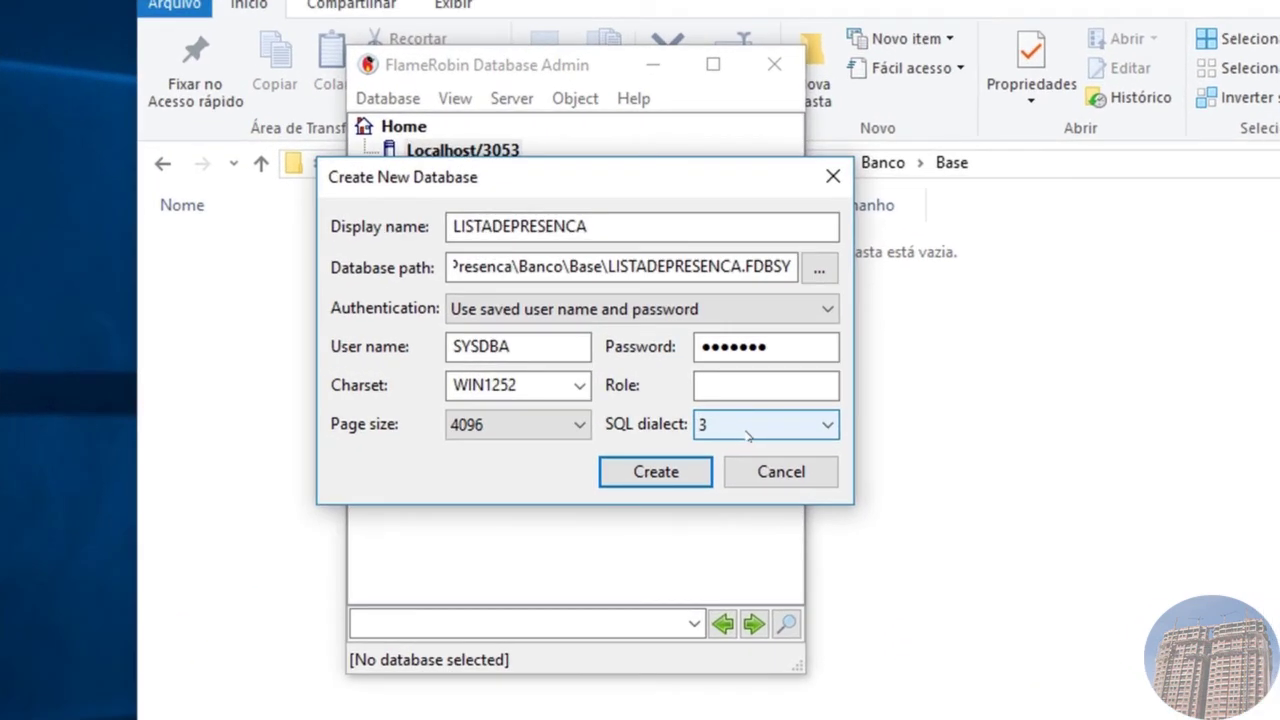
Step: Create the database, check LISTADEPRESENCA.FDB in the Base folder, then return to FlameRobin
left_click(646, 478)
left_click_drag(500, 65, 846, 162)
left_click(330, 250)
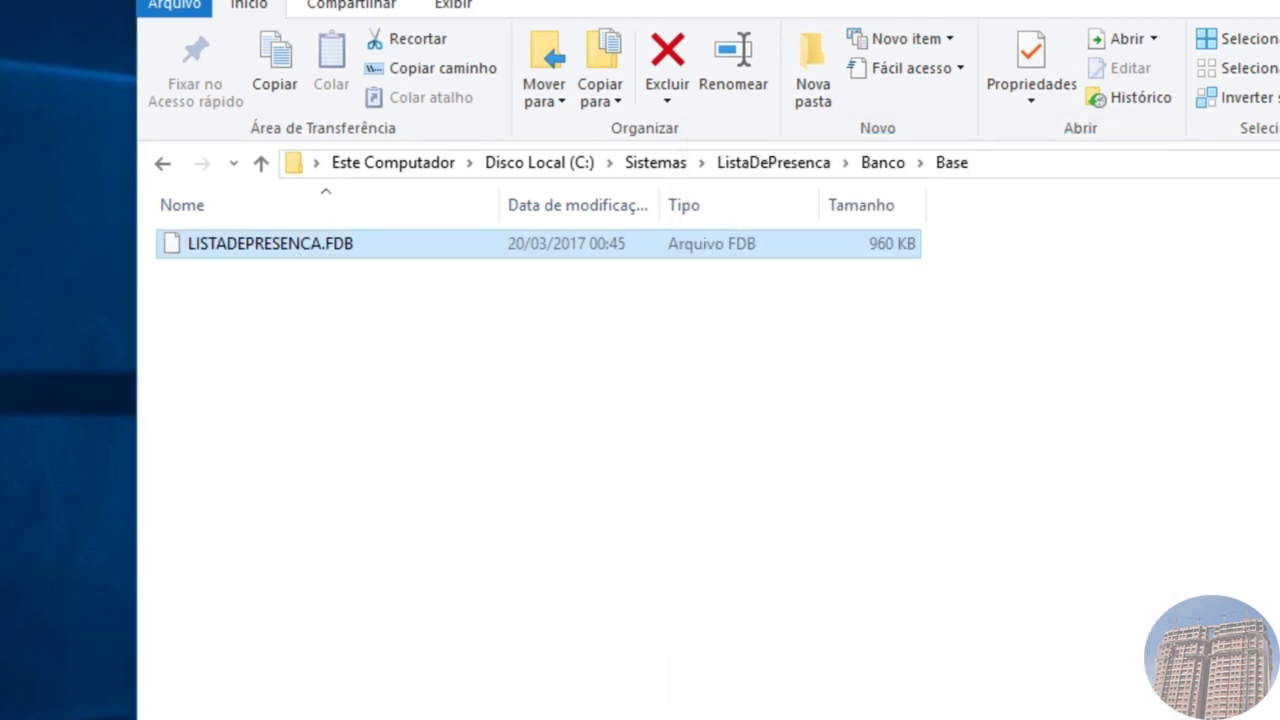
key("alt+Tab")
left_click_drag(846, 160, 848, 150)
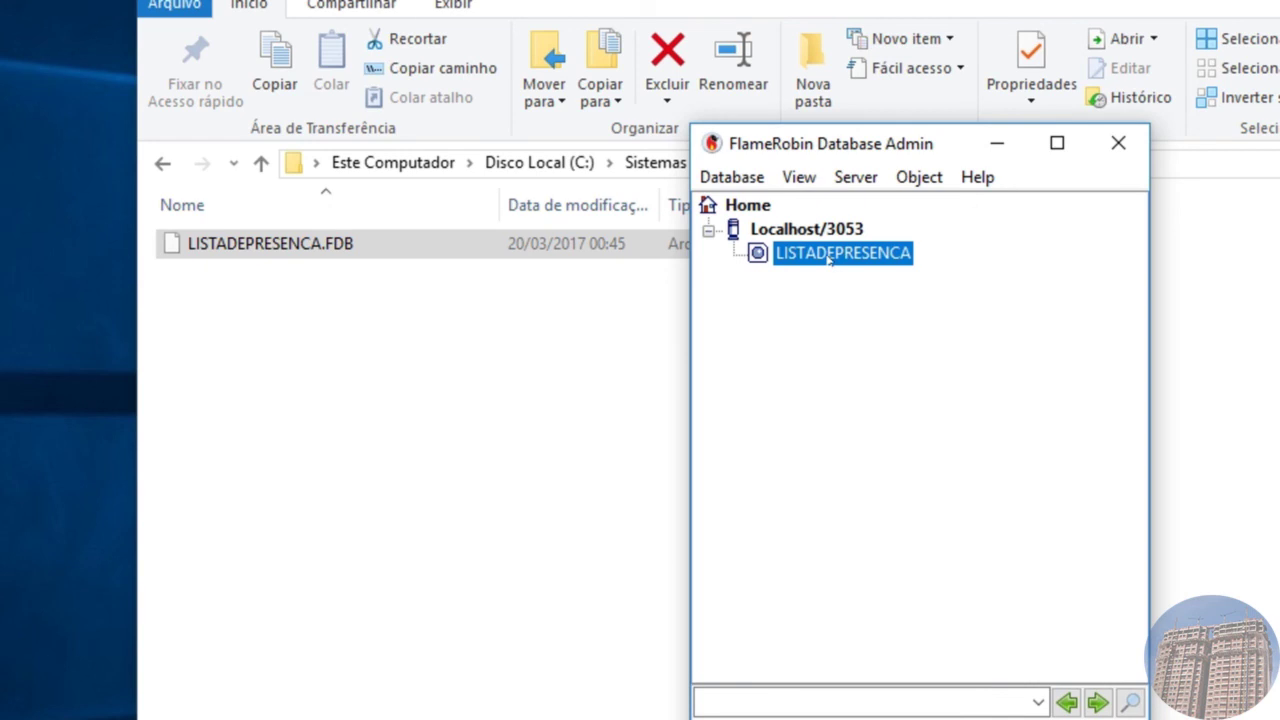
Step: Connect to LISTADEPRESENCA and expand then collapse its Domains and System tables
double_click(830, 256)
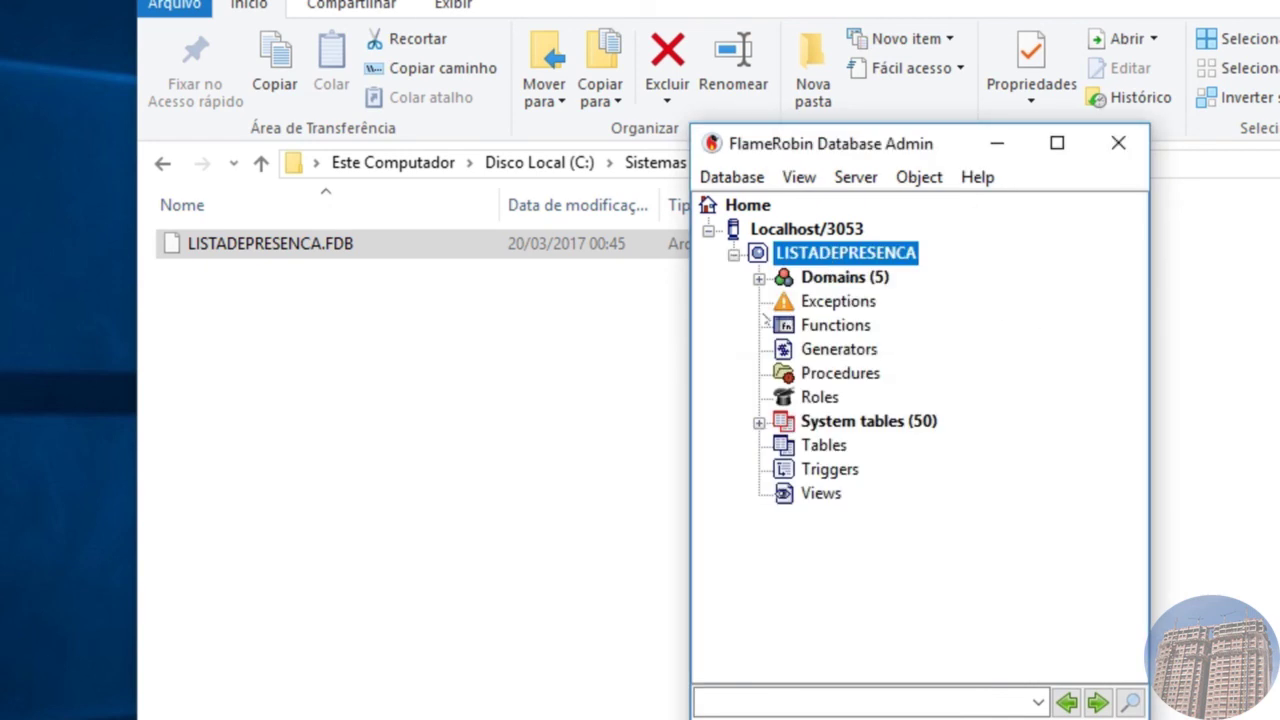
left_click(759, 279)
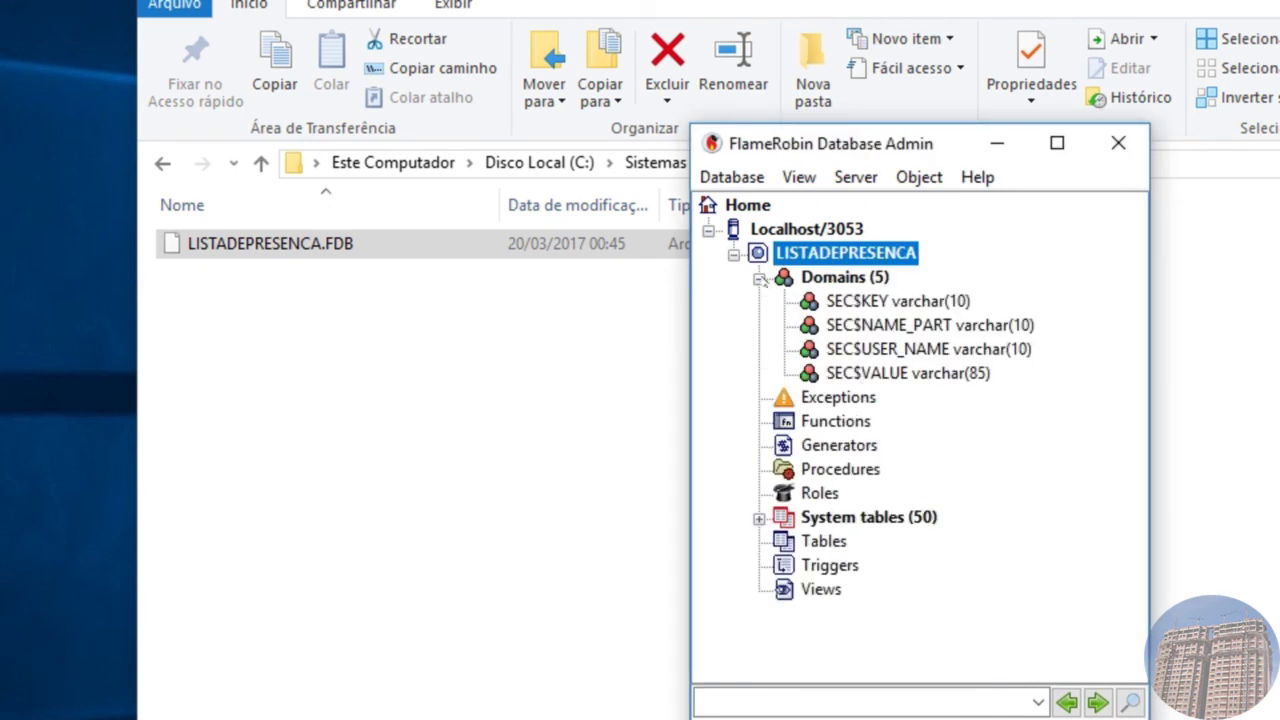
left_click(759, 279)
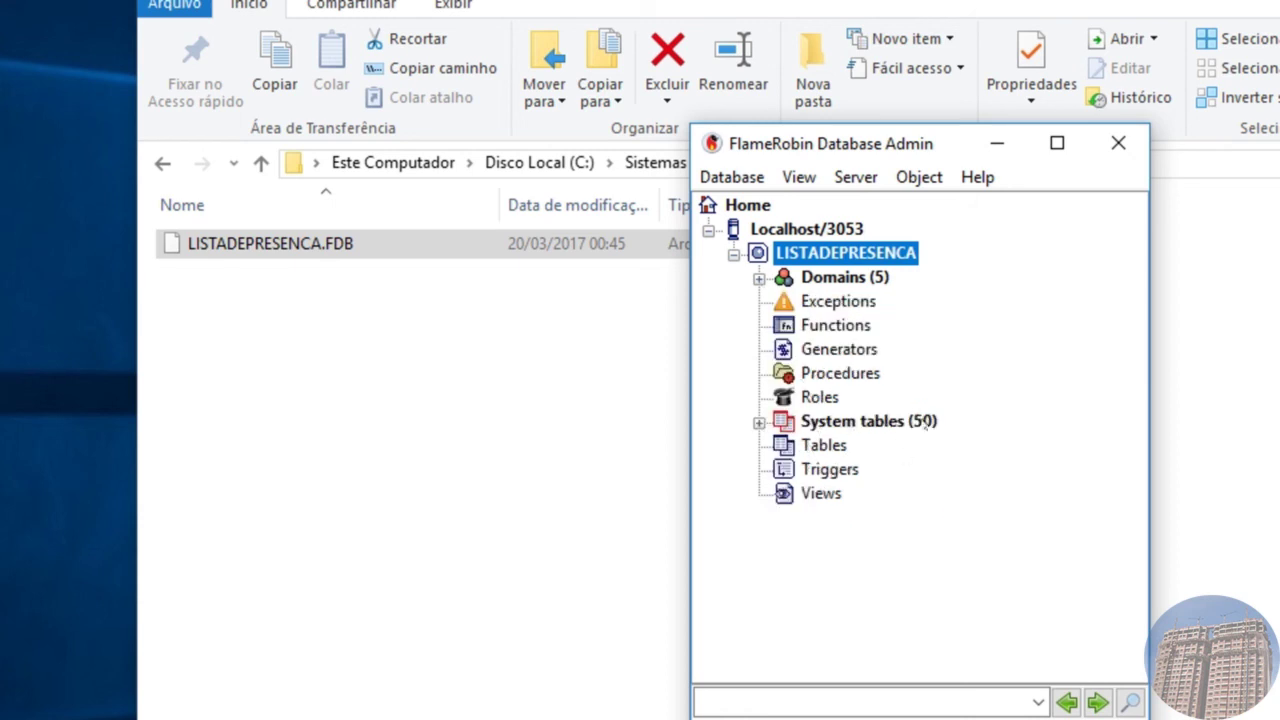
left_click(760, 424)
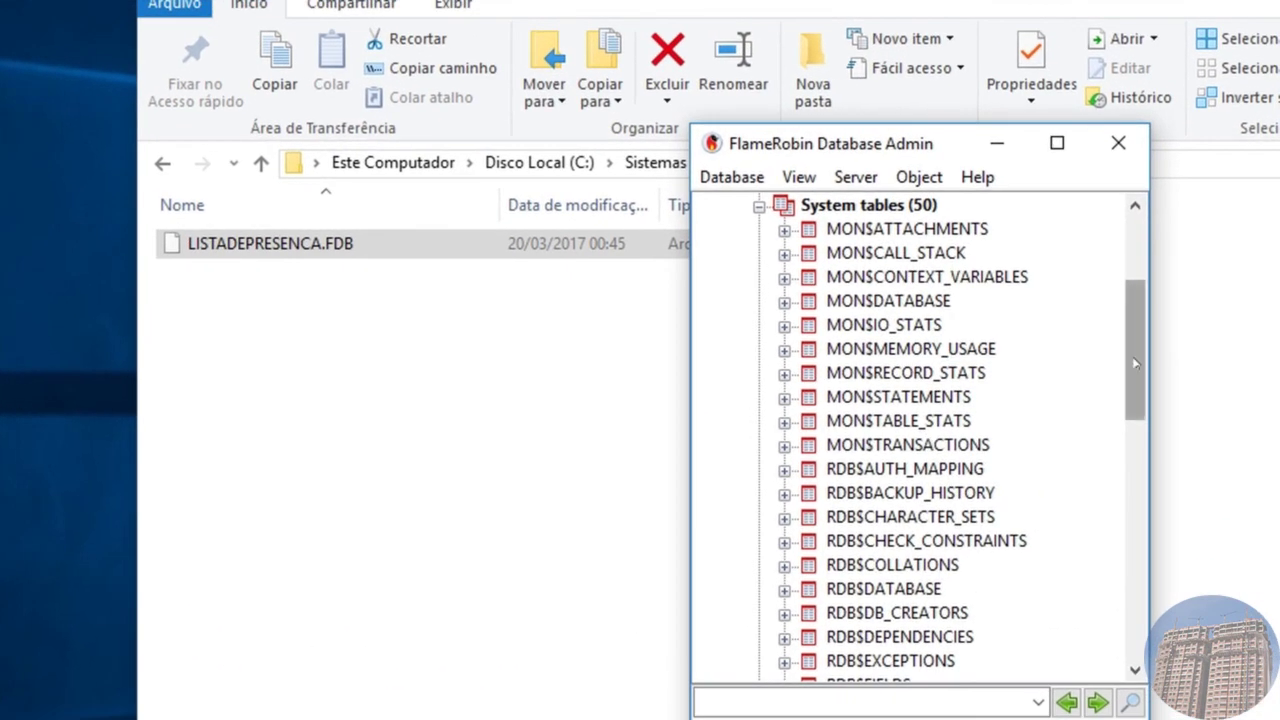
scroll(1123, 352, "up", 3)
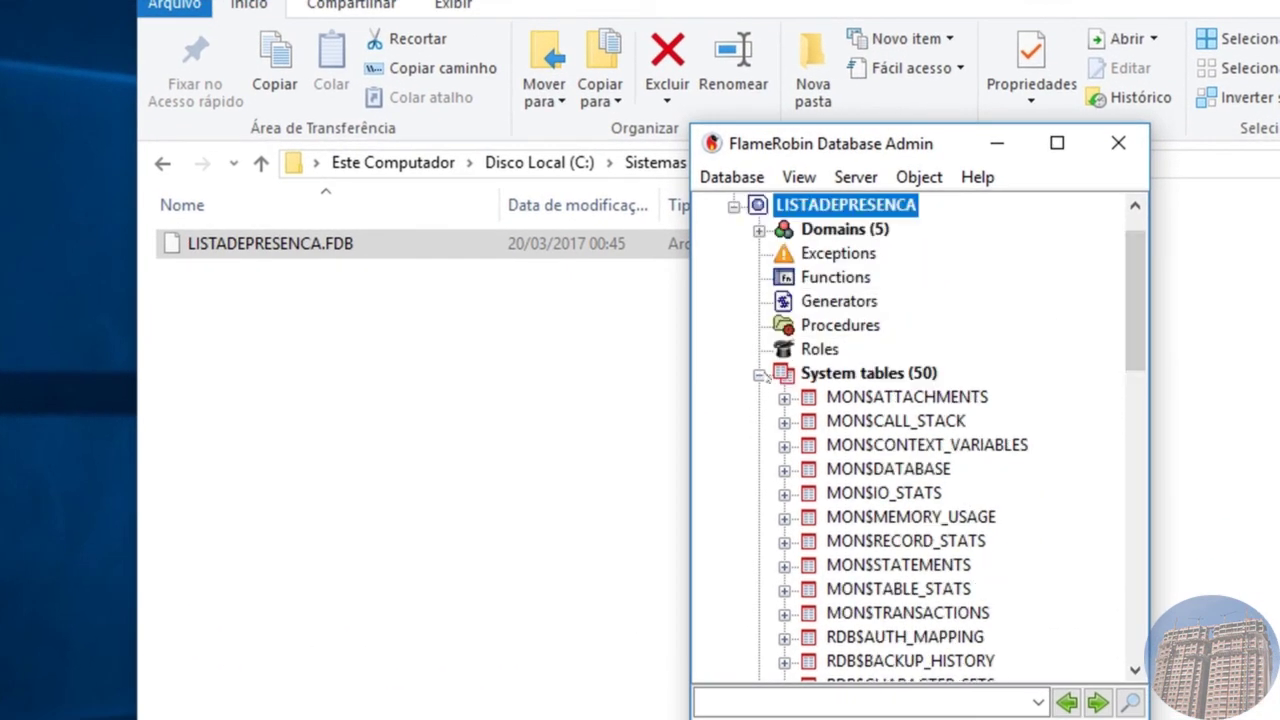
left_click(760, 375)
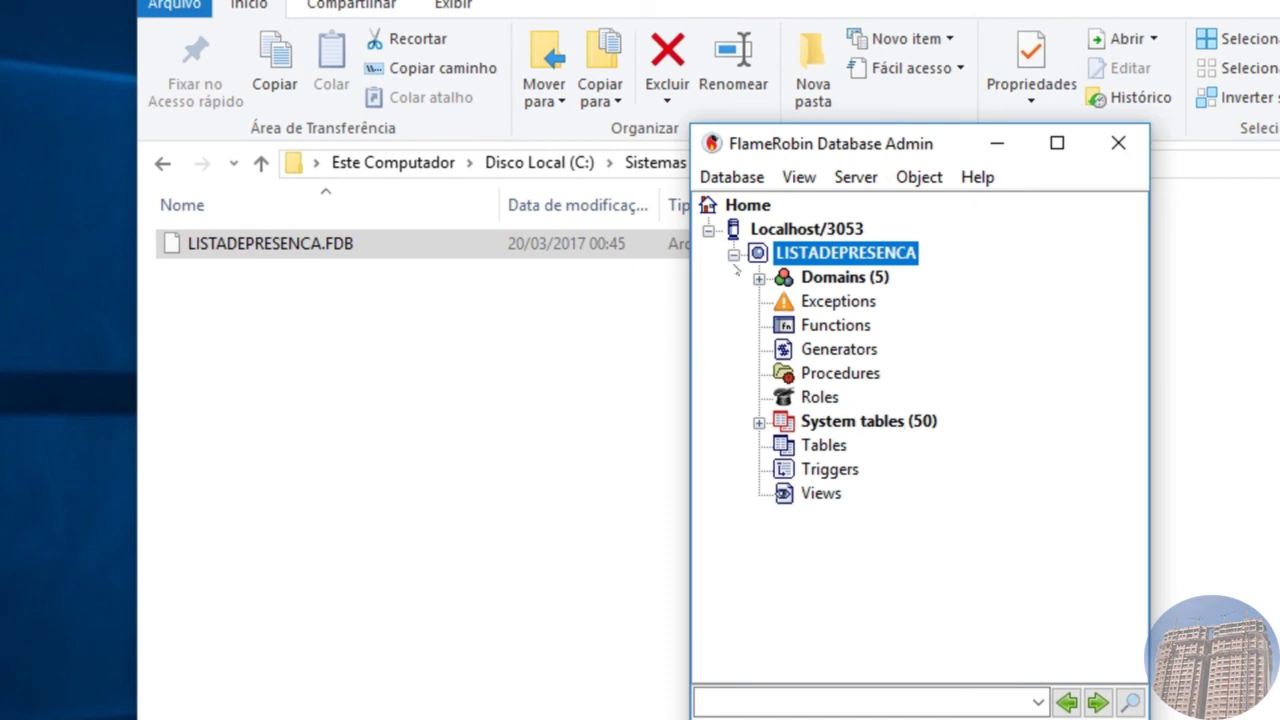
Step: Collapse the LISTADEPRESENCA tree and disconnect from the database
left_click(735, 255)
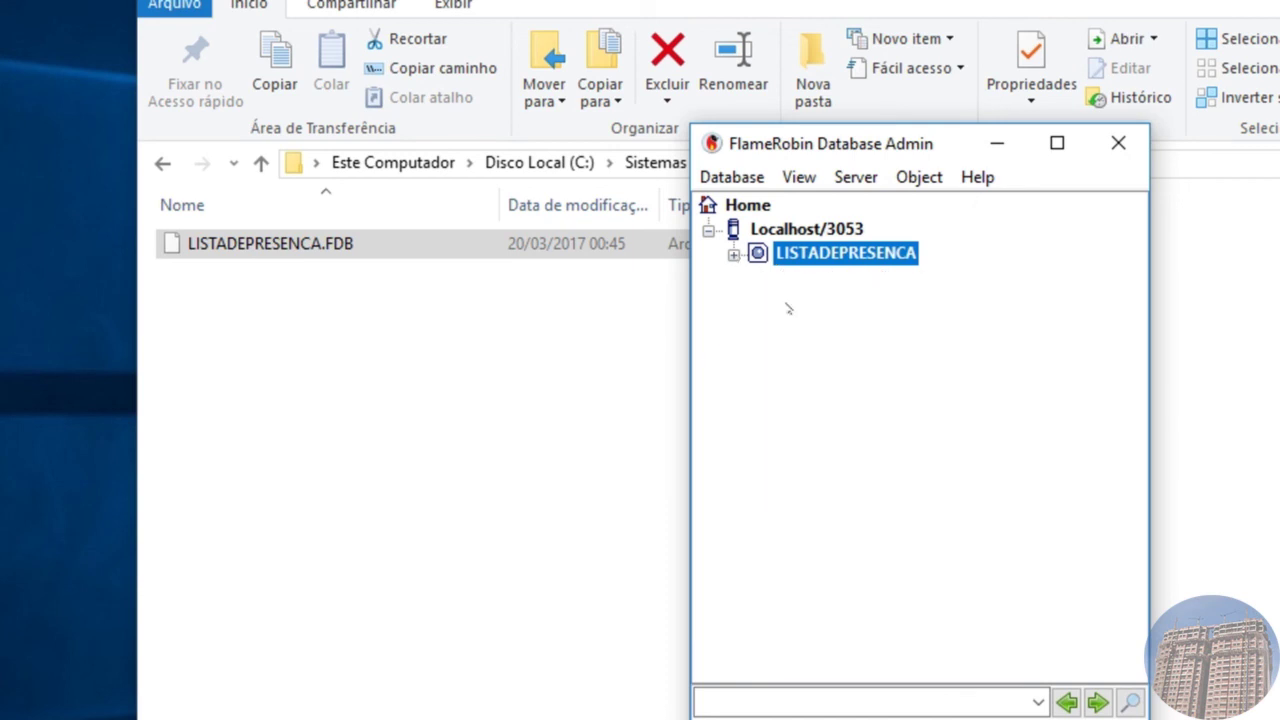
right_click(830, 256)
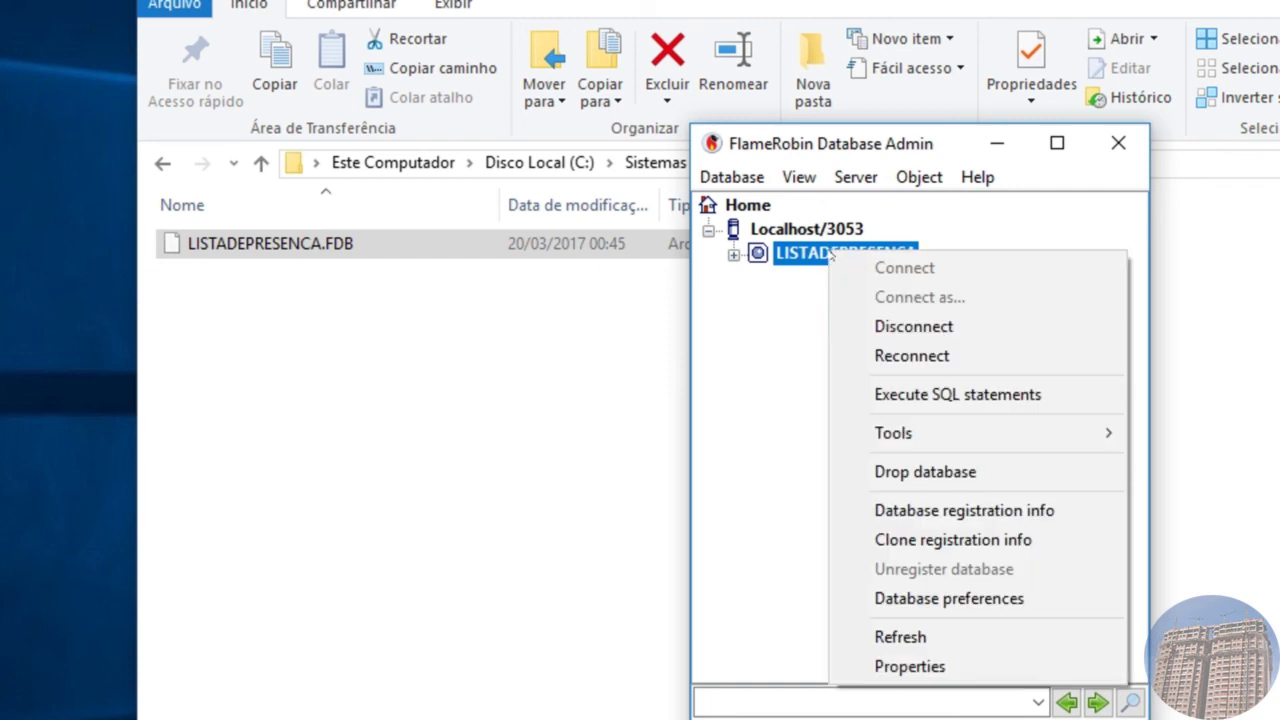
left_click(907, 333)
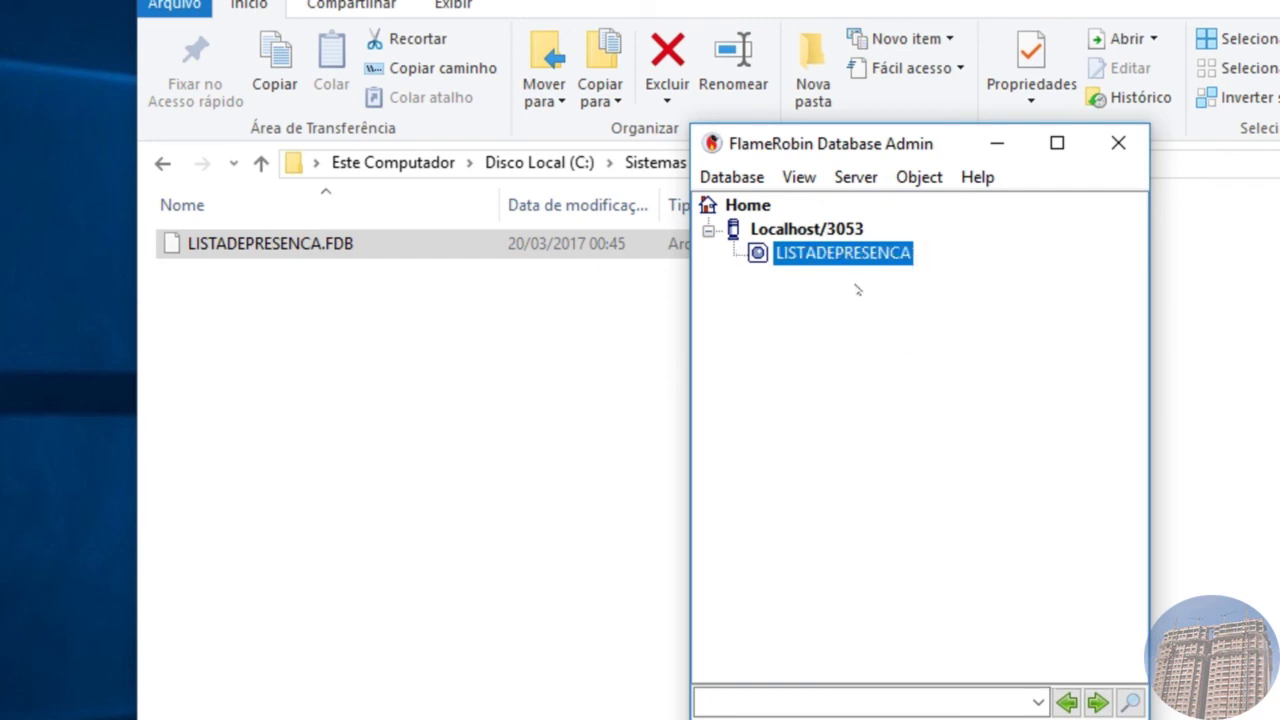